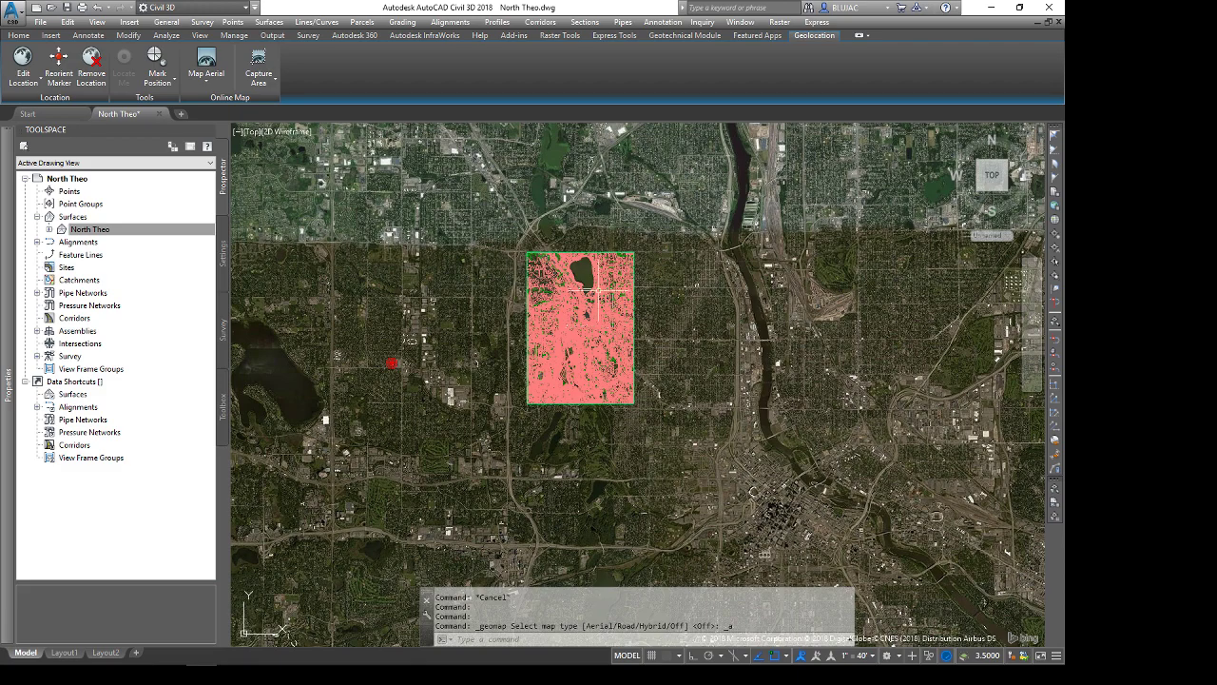
Step: Turn off the online aerial map behind the North Theo surface, keeping the captured map image
scroll(598, 287, "up", 4)
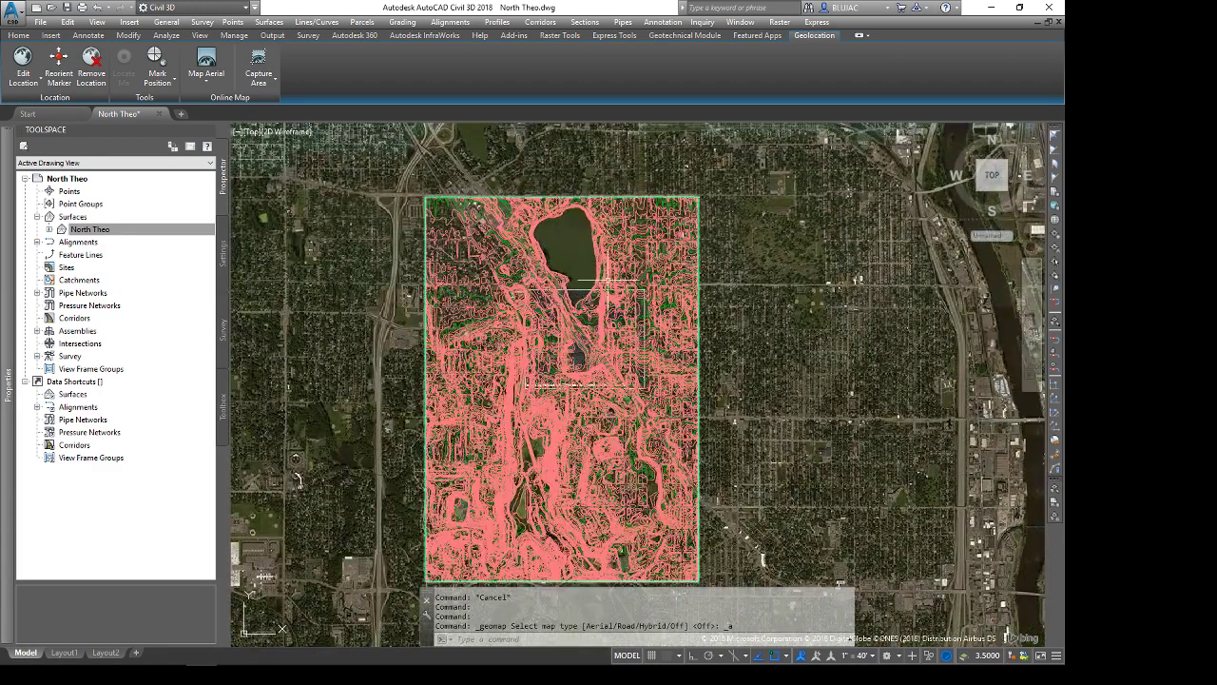
scroll(608, 281, "up", 2)
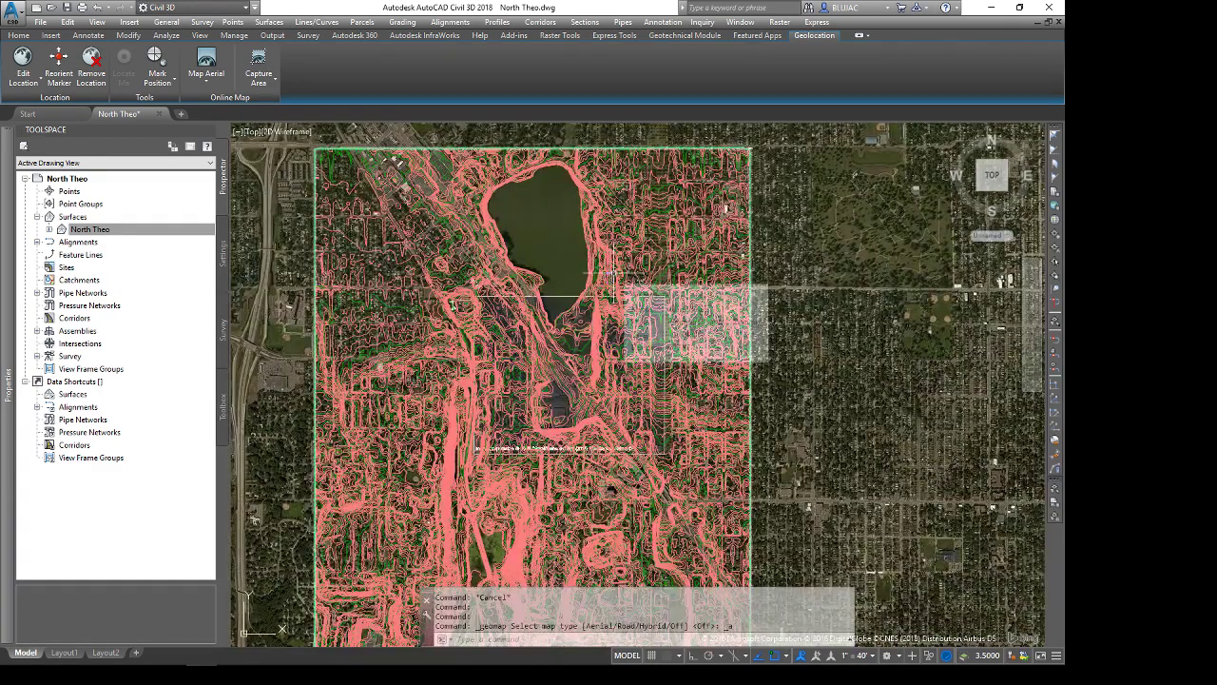
scroll(666, 228, "up", 5)
scroll(683, 211, "down", 2)
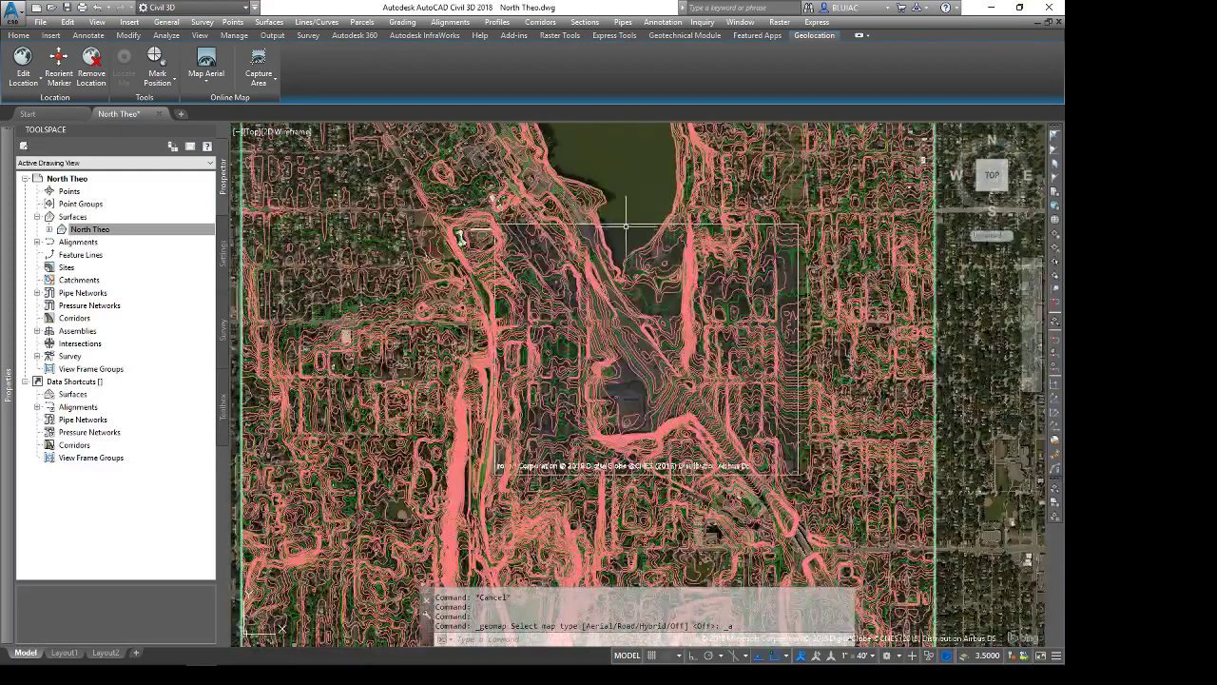
left_click(631, 224)
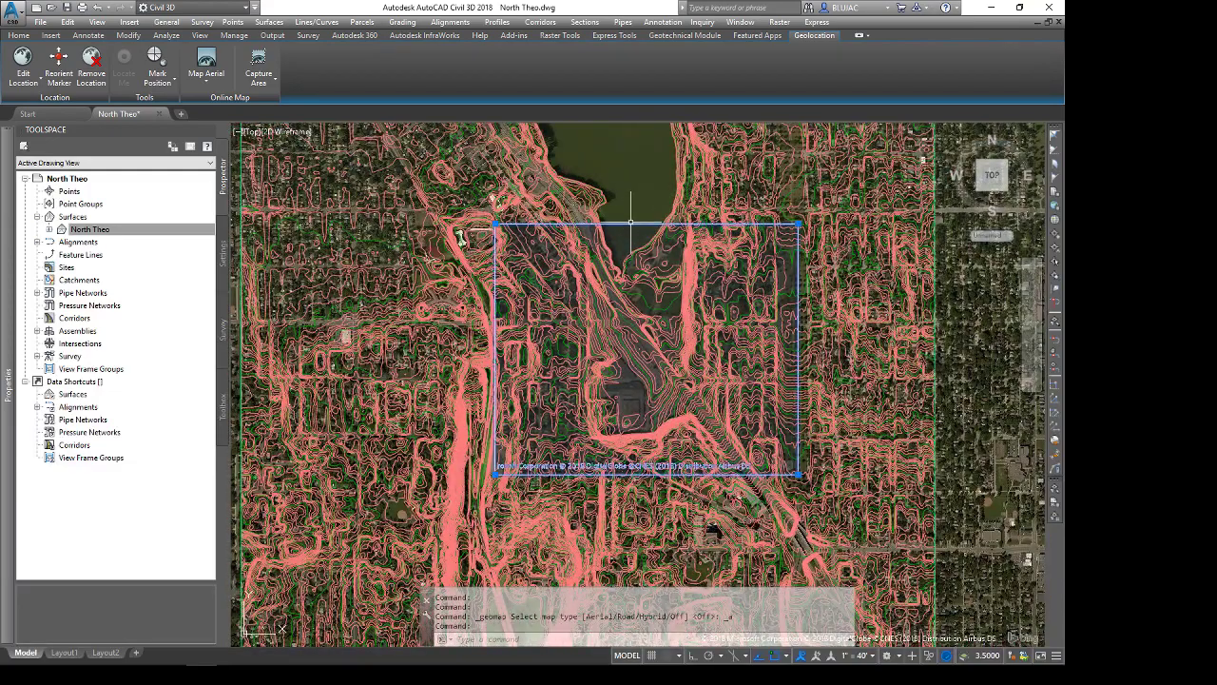
scroll(704, 259, "down", 2)
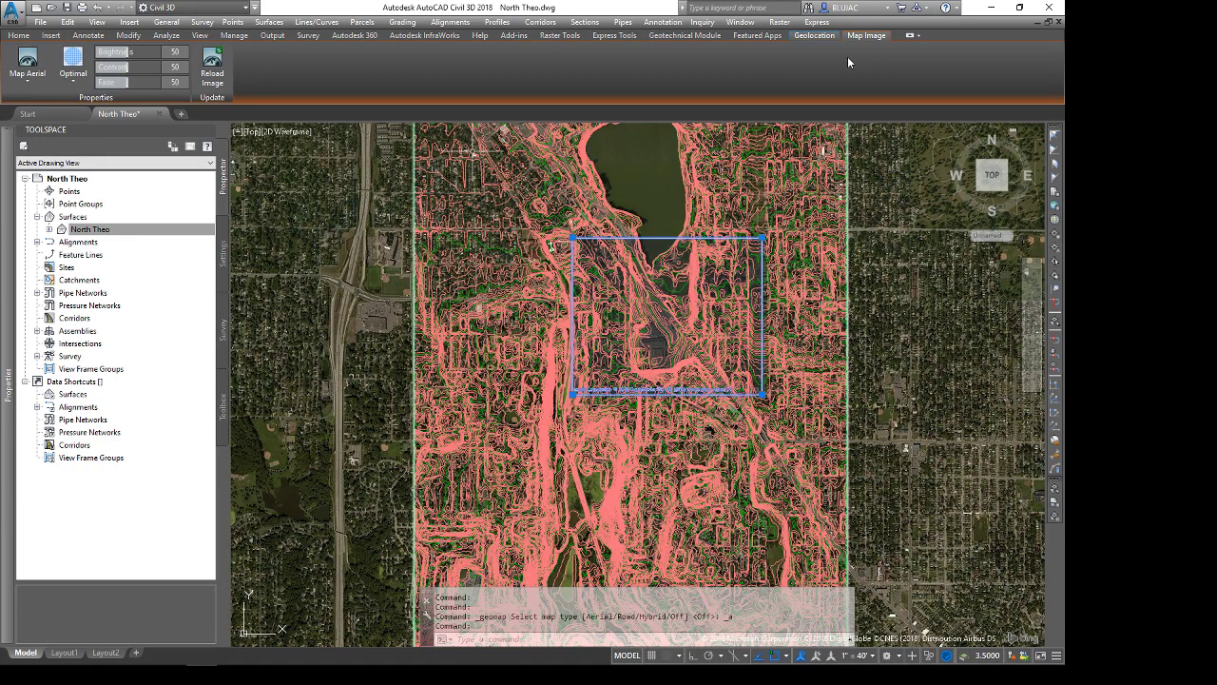
left_click(826, 39)
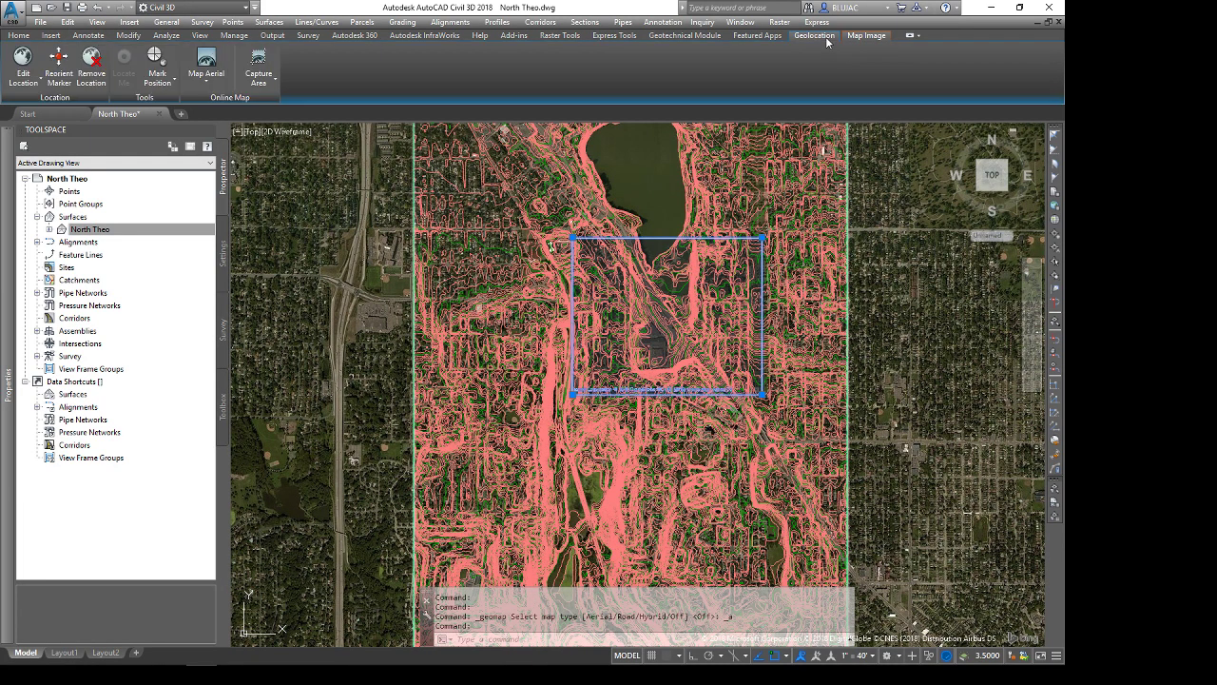
left_click(207, 78)
left_click(220, 180)
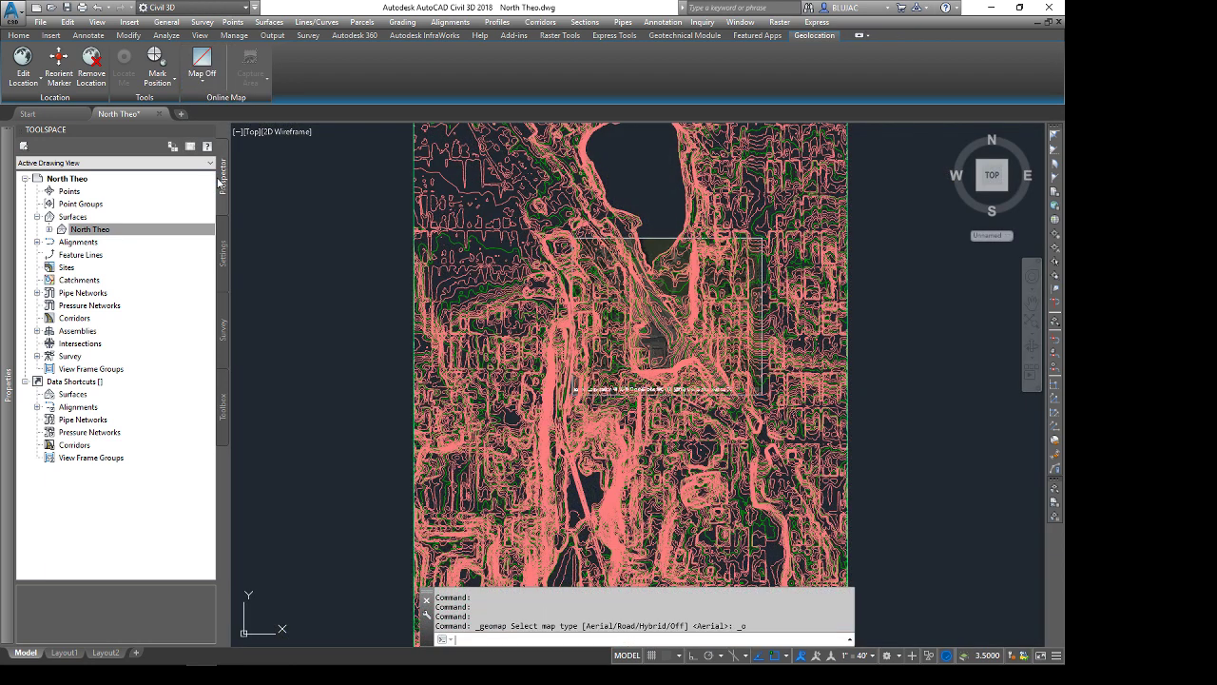
Step: Examine the captured aerial image's frame and its extents against the surrounding North Theo surface contours
left_click(654, 237)
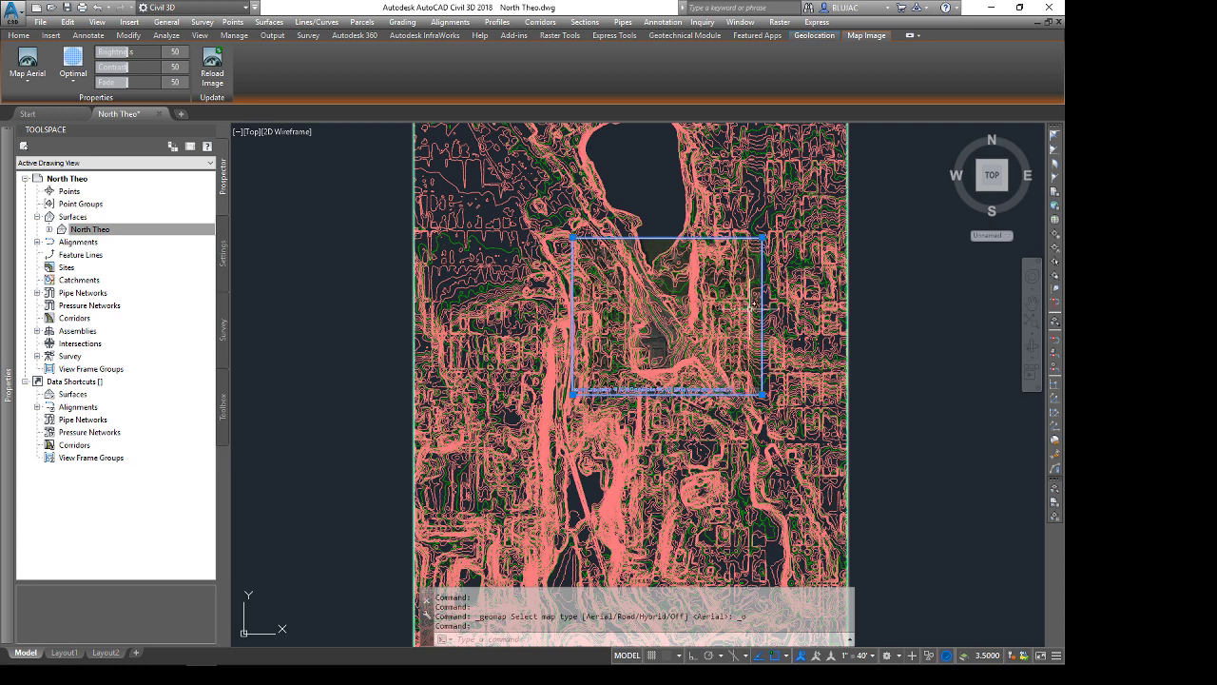
key("Escape")
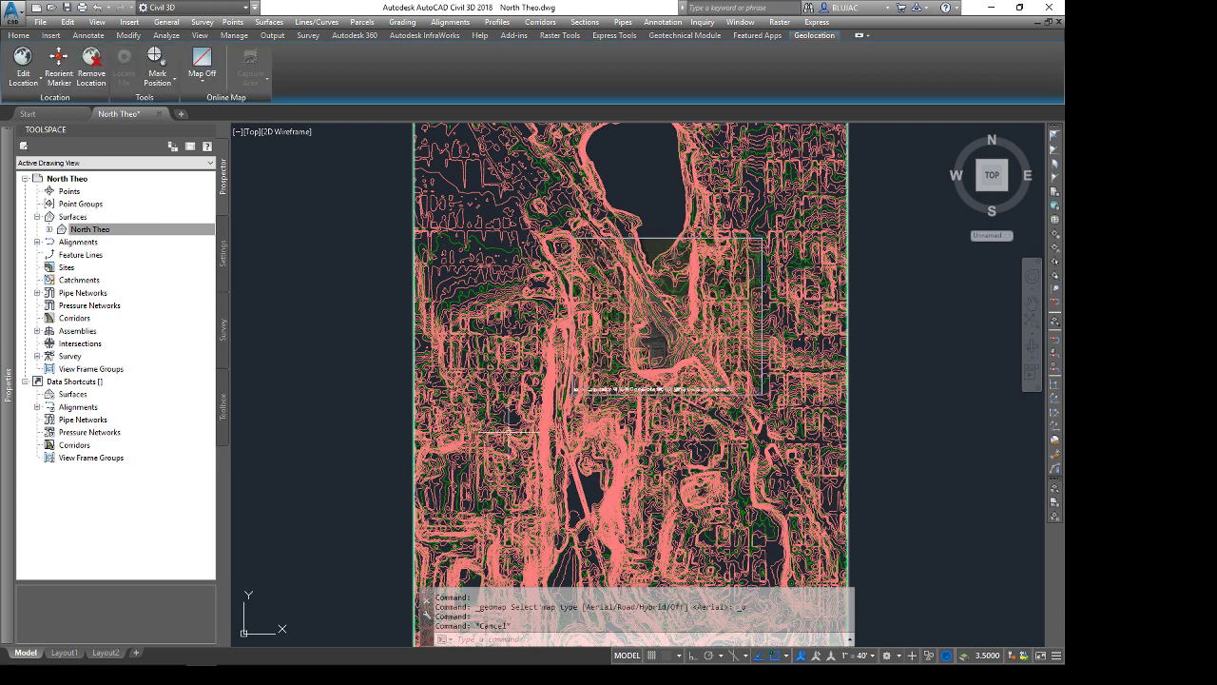
scroll(765, 399, "up", 2)
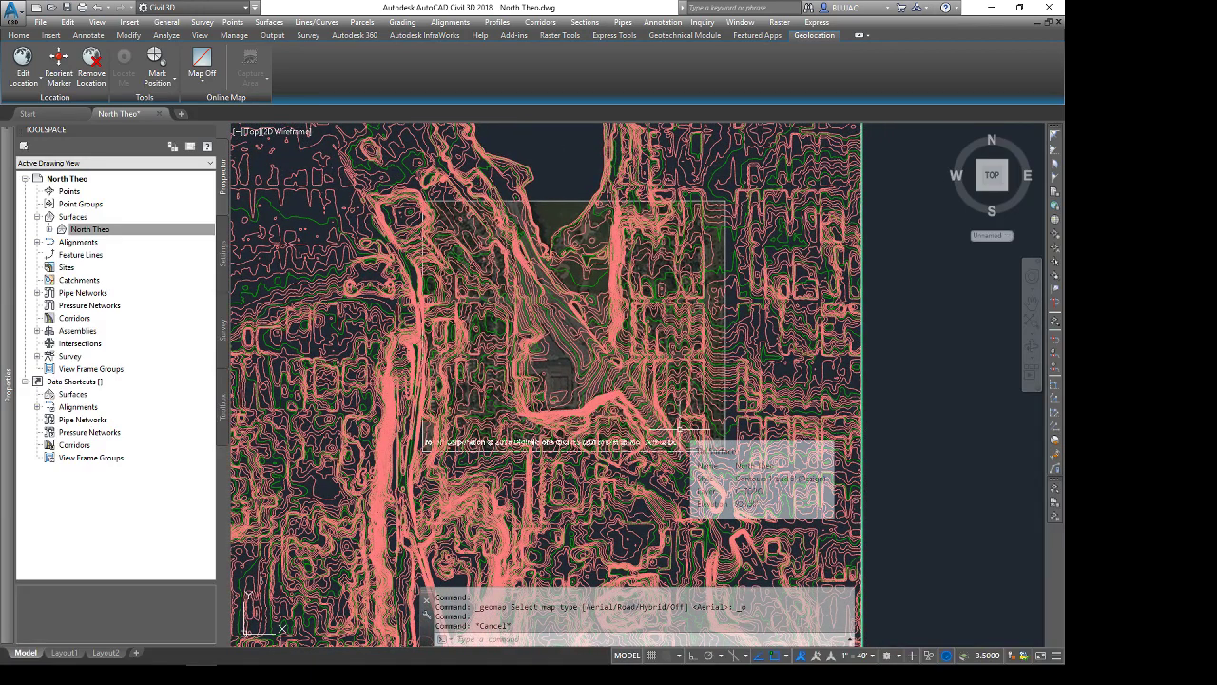
scroll(722, 426, "down", 3)
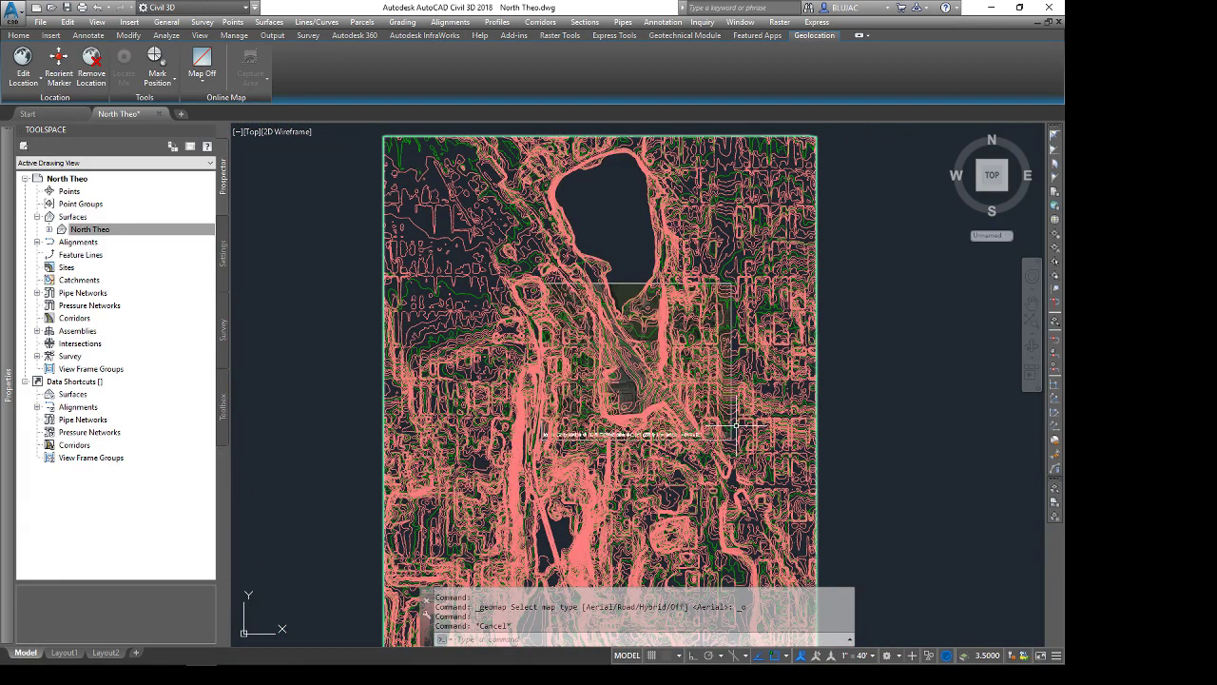
mouse_move(737, 423)
mouse_move(693, 447)
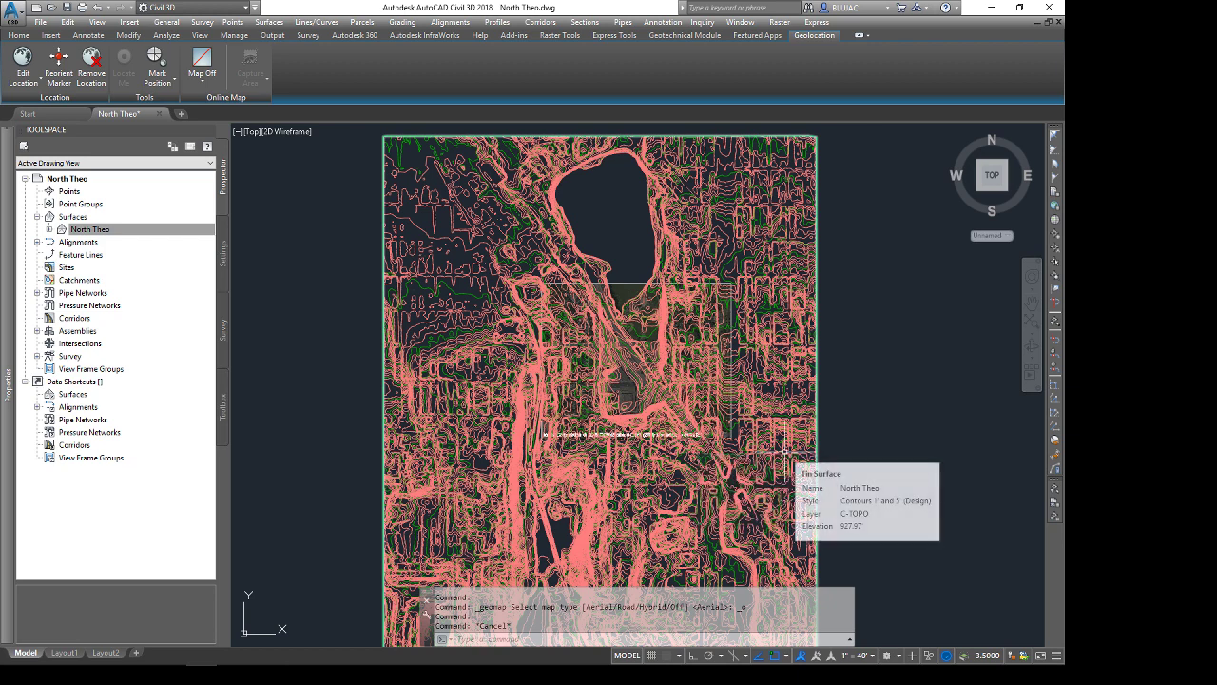
scroll(642, 303, "up", 2)
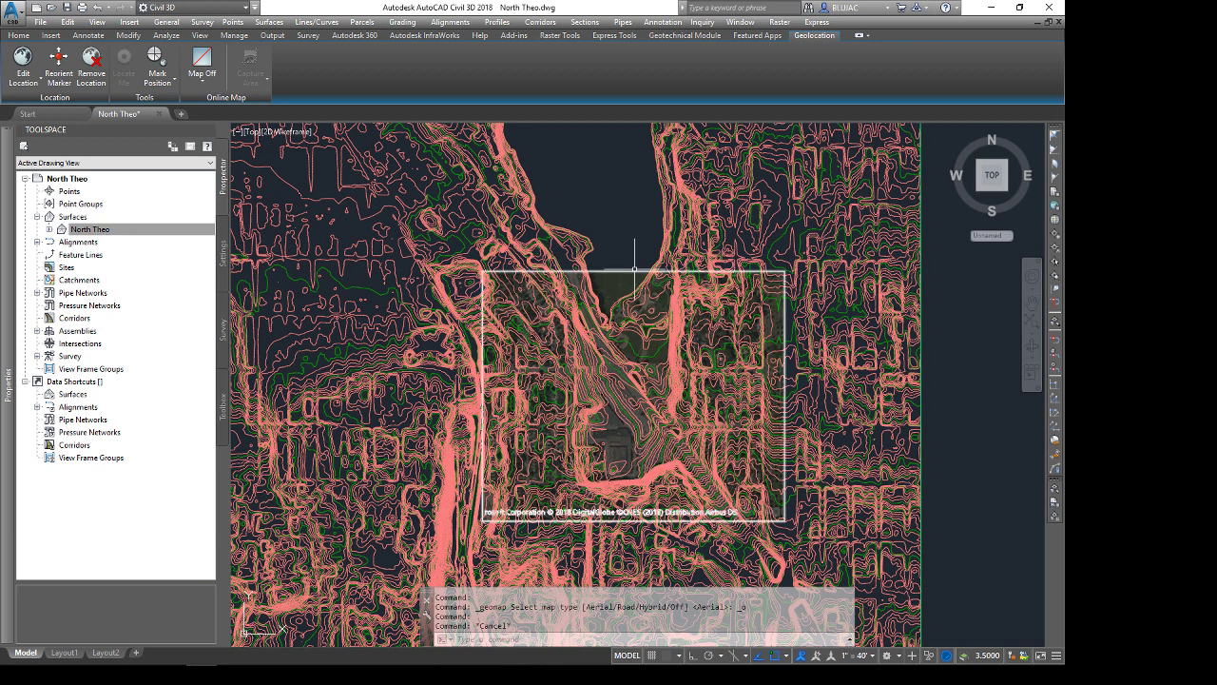
left_click(639, 272)
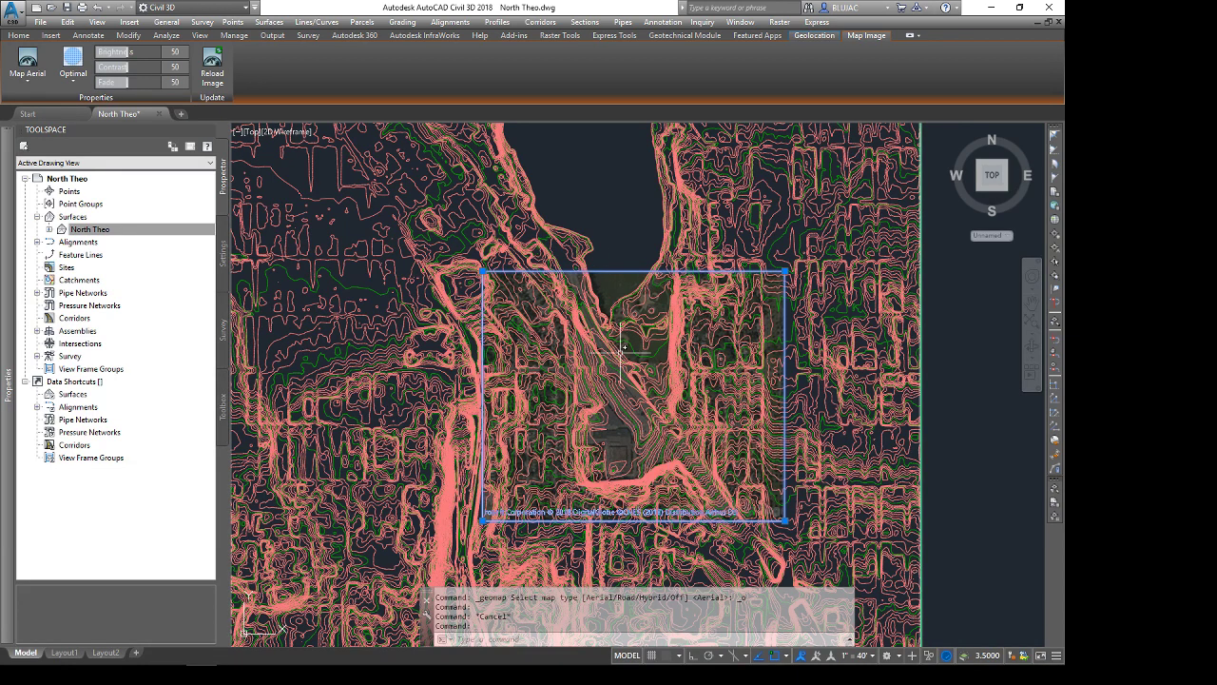
key("Escape")
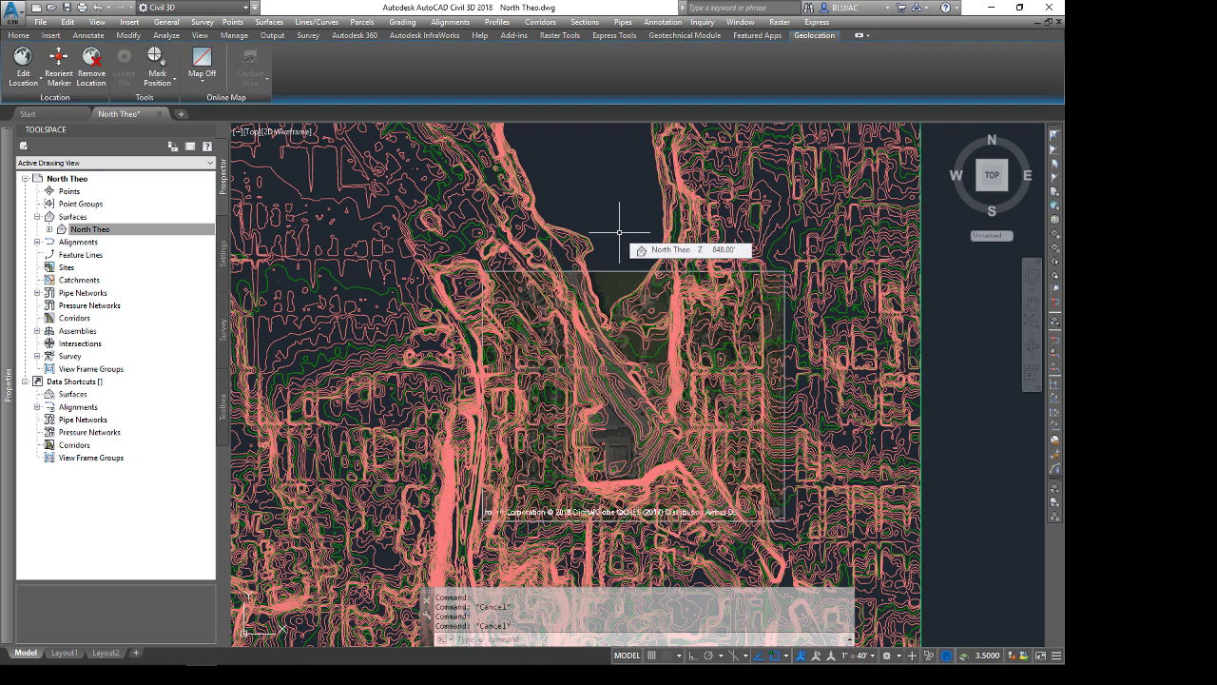
Step: Draw a rectangle over the captured aerial image, from its upper-left corner to its lower-right corner, and check its outline
type("RECTANG")
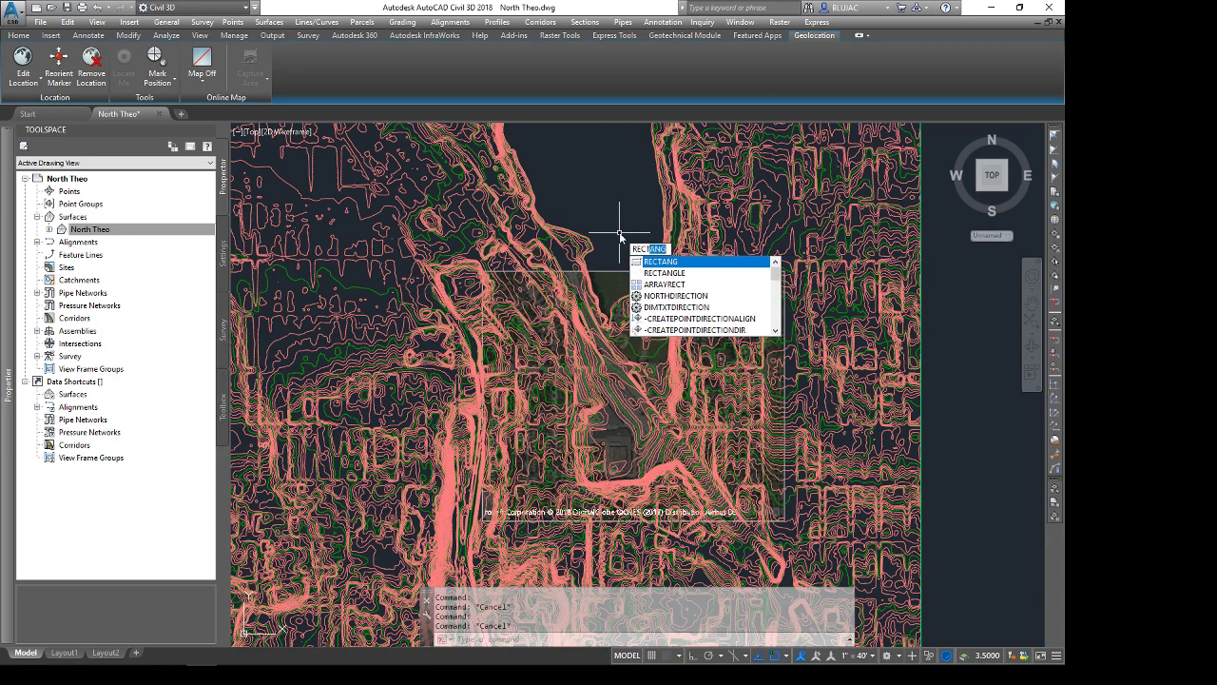
key("Return")
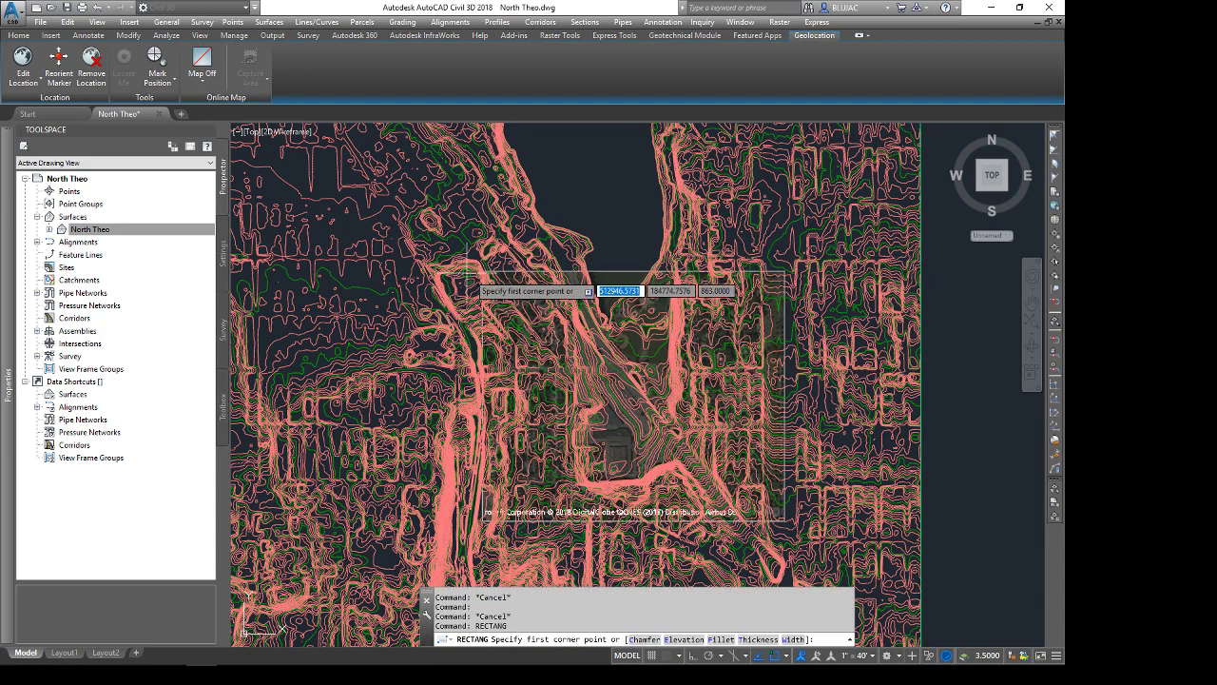
scroll(480, 269, "up", 3)
scroll(471, 262, "up", 2)
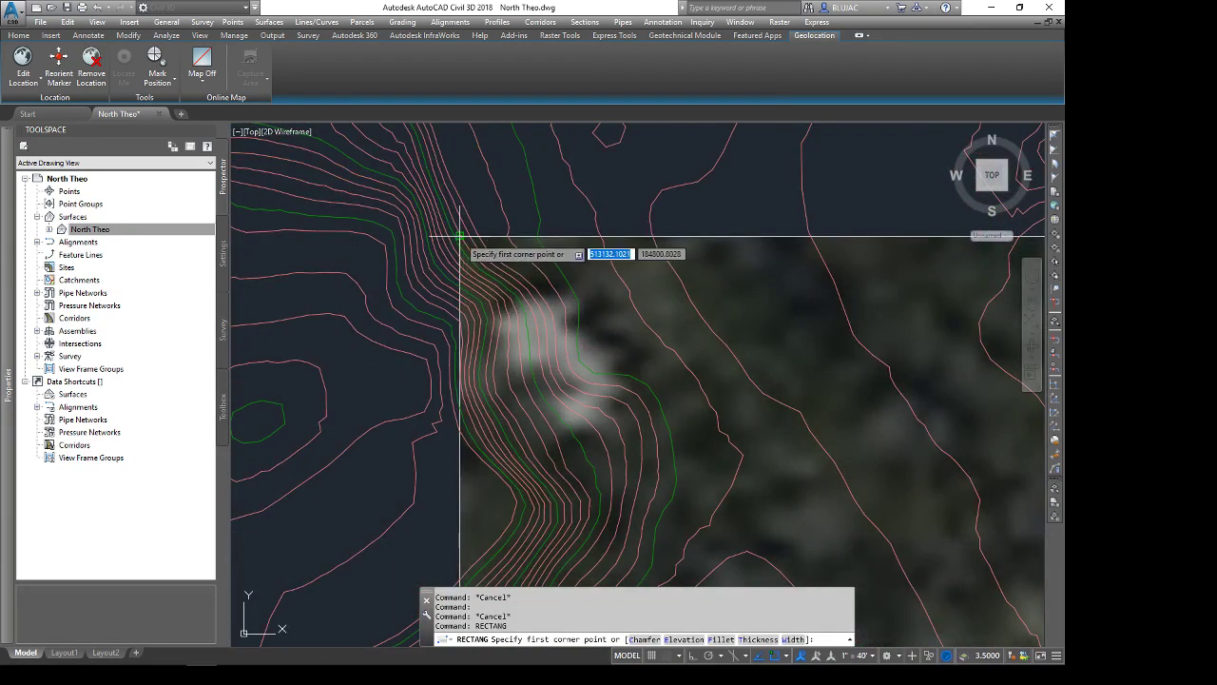
scroll(460, 235, "up", 2)
left_click(452, 232)
scroll(685, 357, "down", 5)
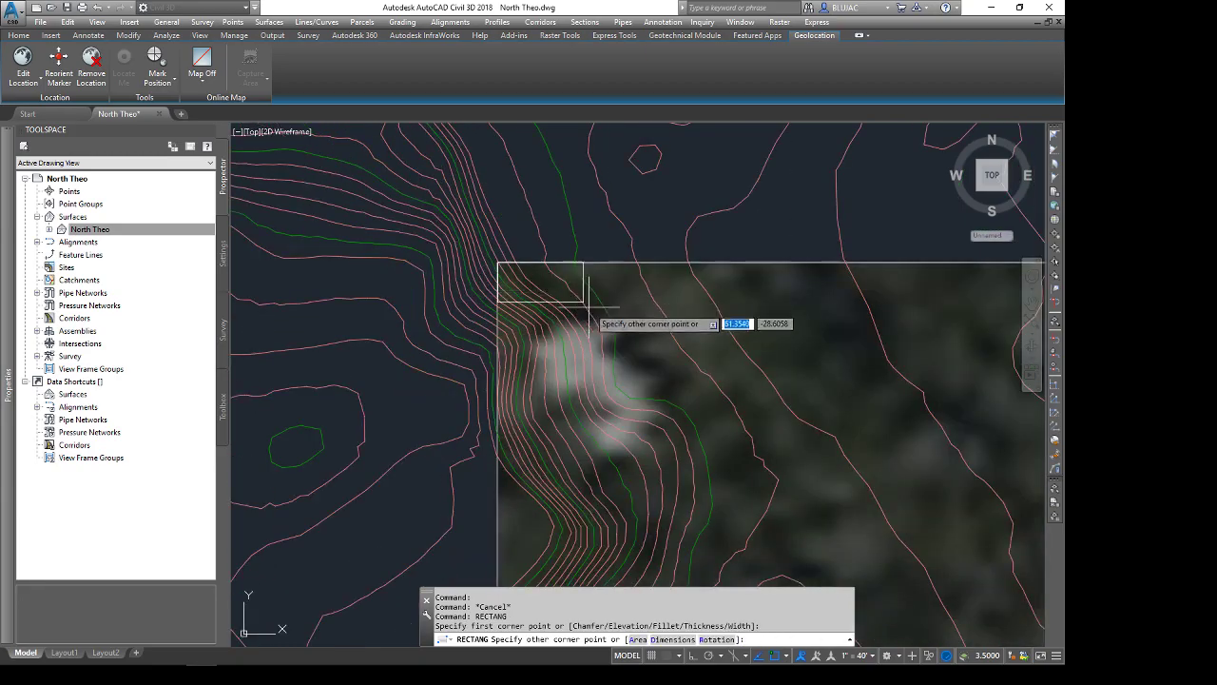
scroll(818, 399, "down", 4)
scroll(856, 424, "up", 8)
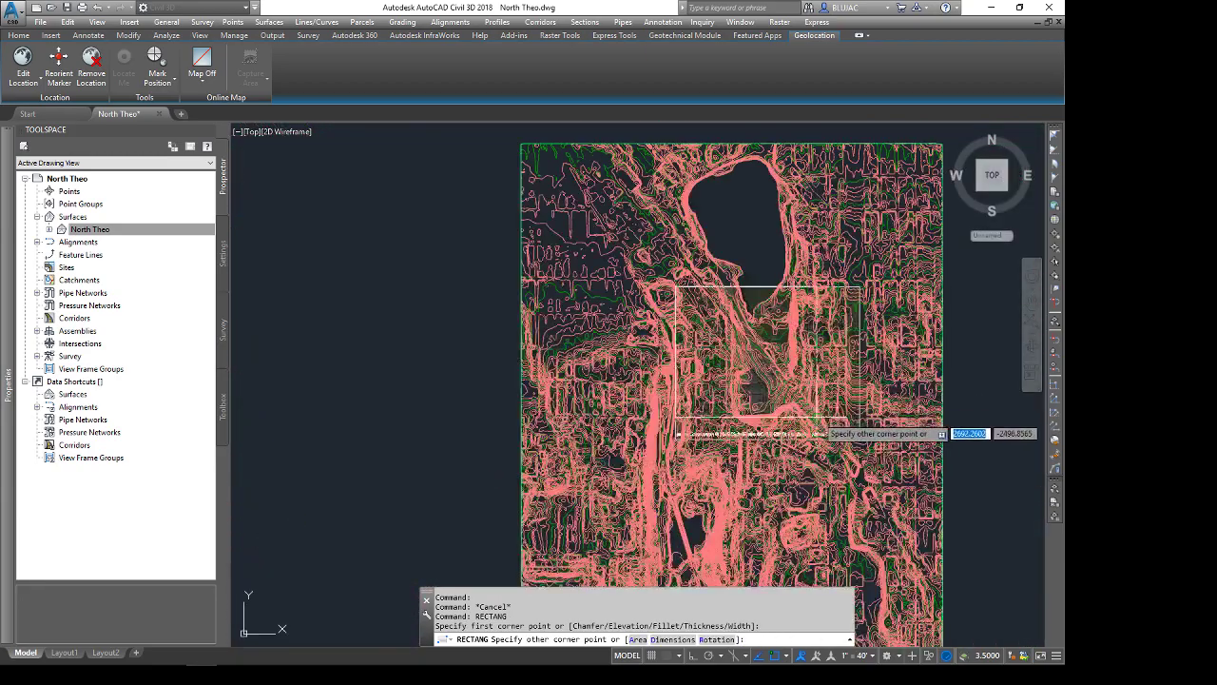
scroll(877, 447, "up", 8)
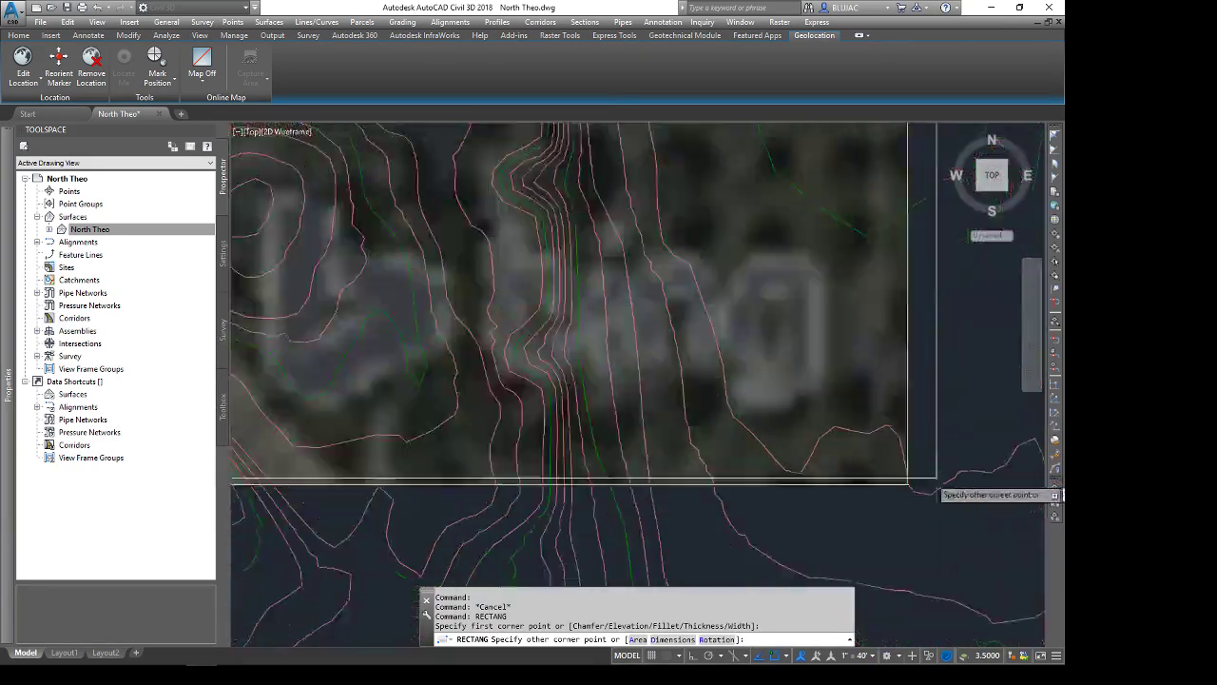
scroll(872, 495, "up", 4)
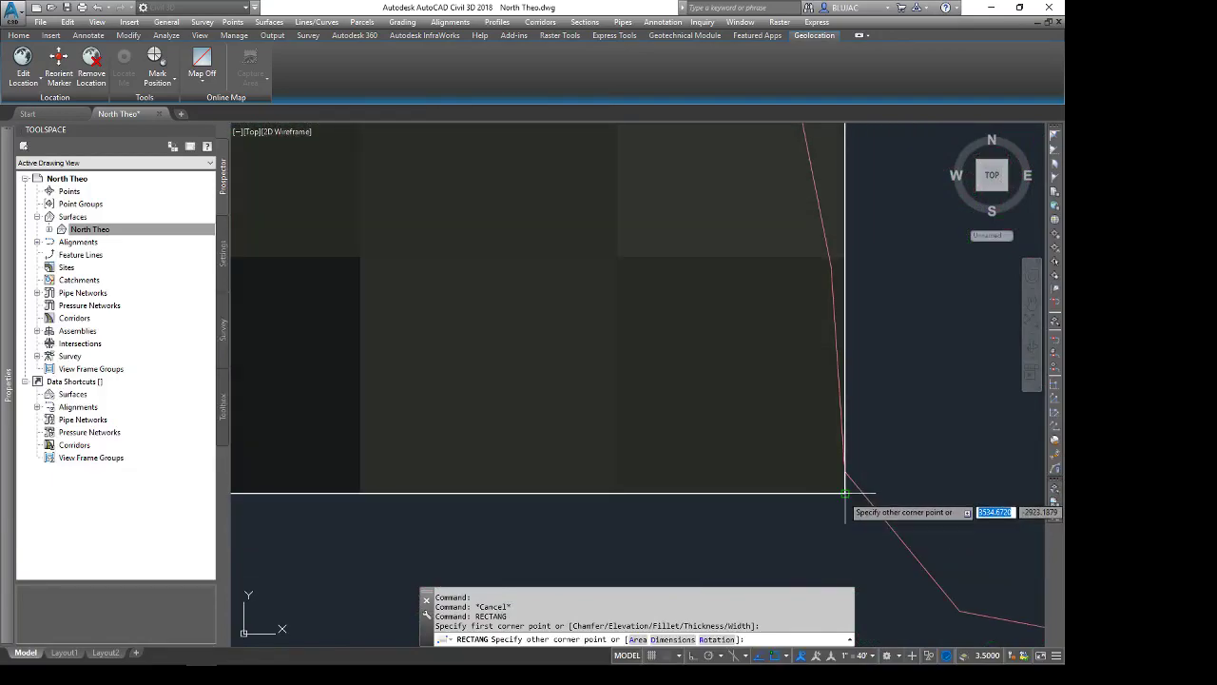
left_click(845, 496)
scroll(805, 516, "down", 4)
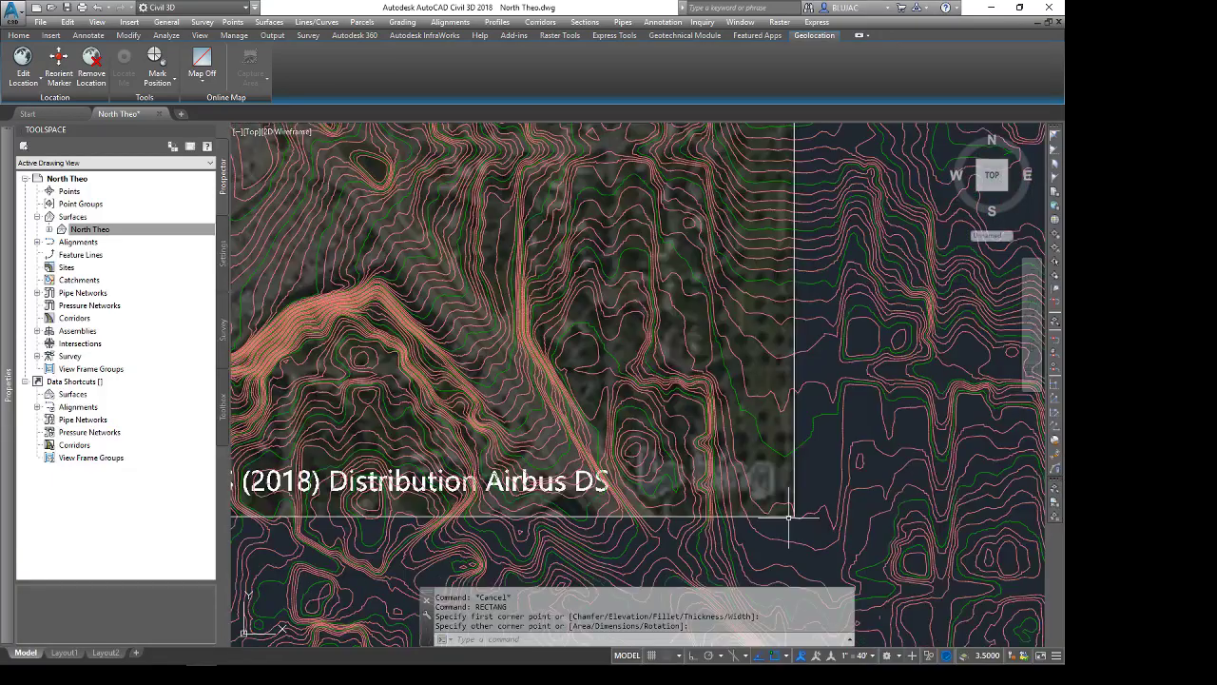
scroll(789, 516, "down", 4)
left_click(329, 138)
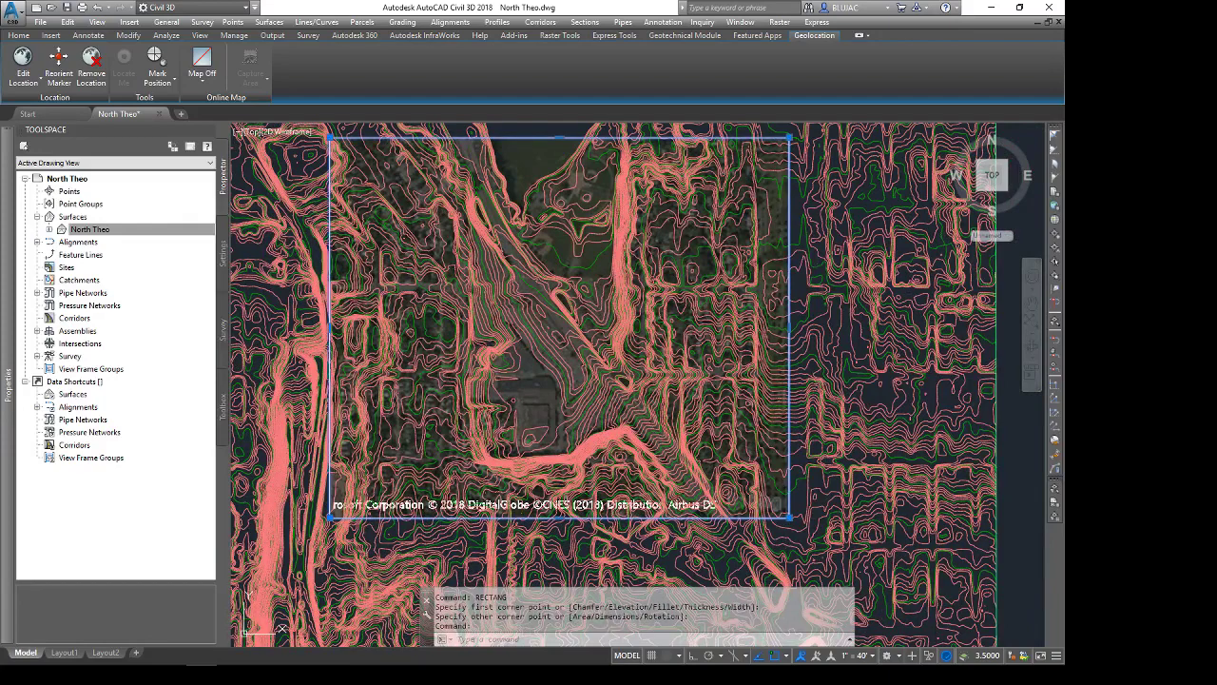
scroll(775, 323, "down", 2)
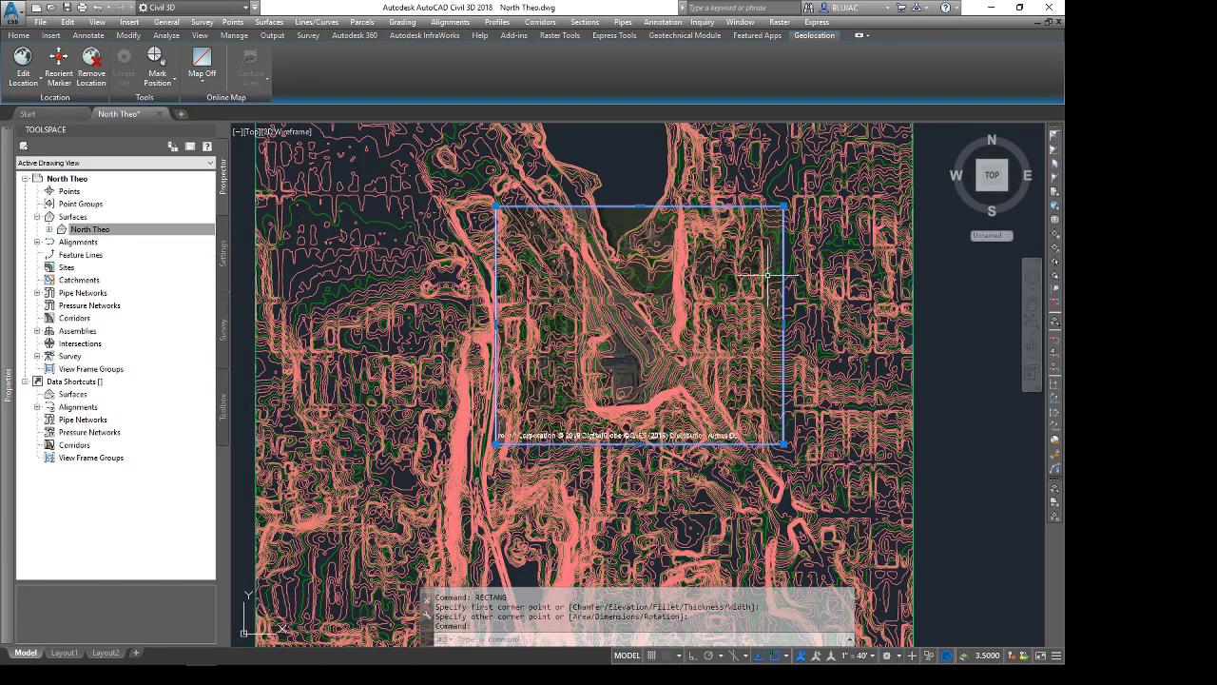
key("Escape")
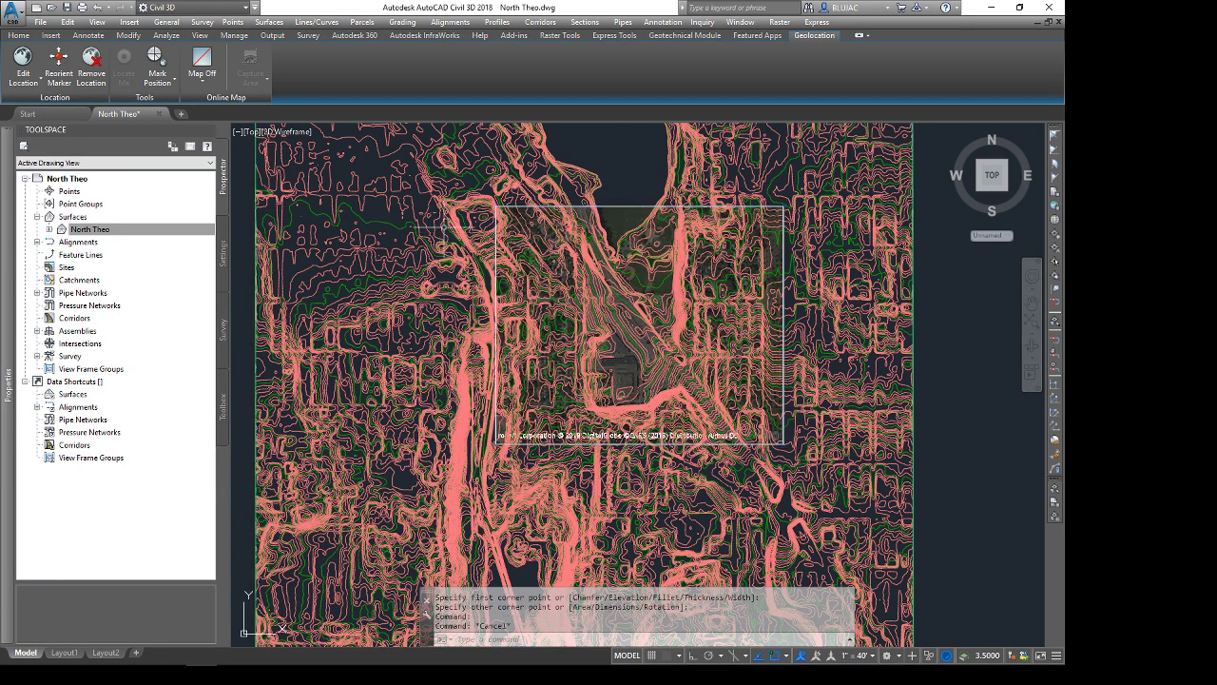
Step: Expand the North Theo surface in the drawing's Surfaces collection down to the items of its Definition
left_click(187, 231)
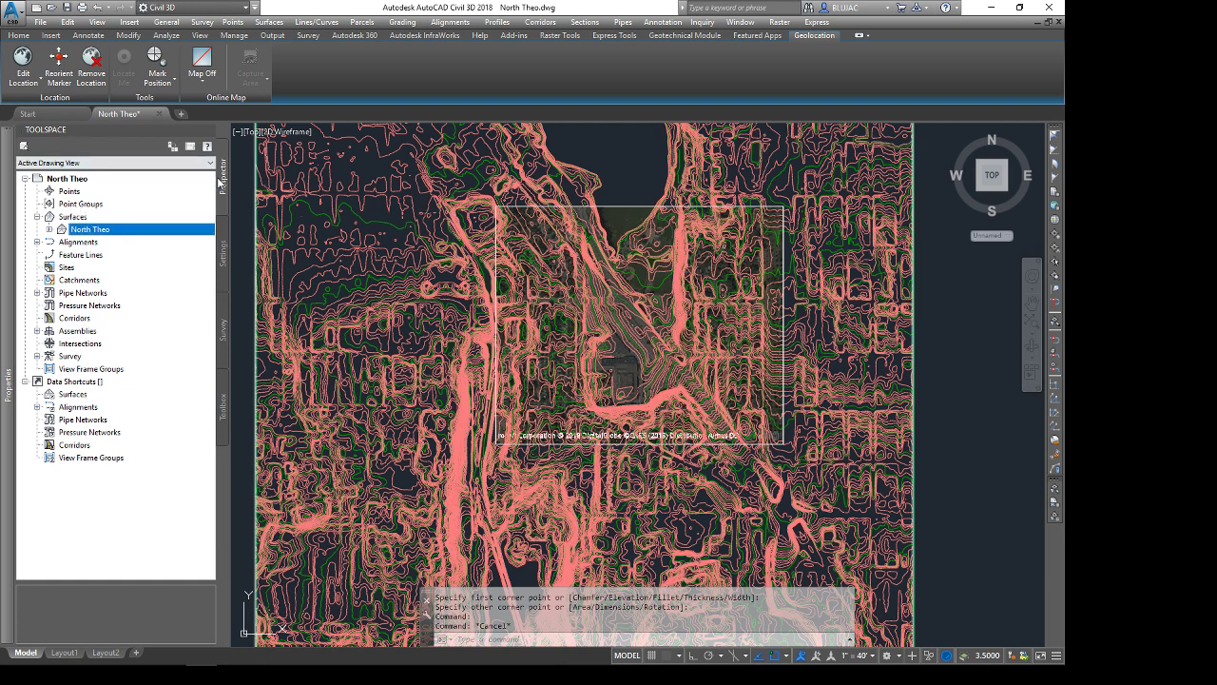
left_click(37, 217)
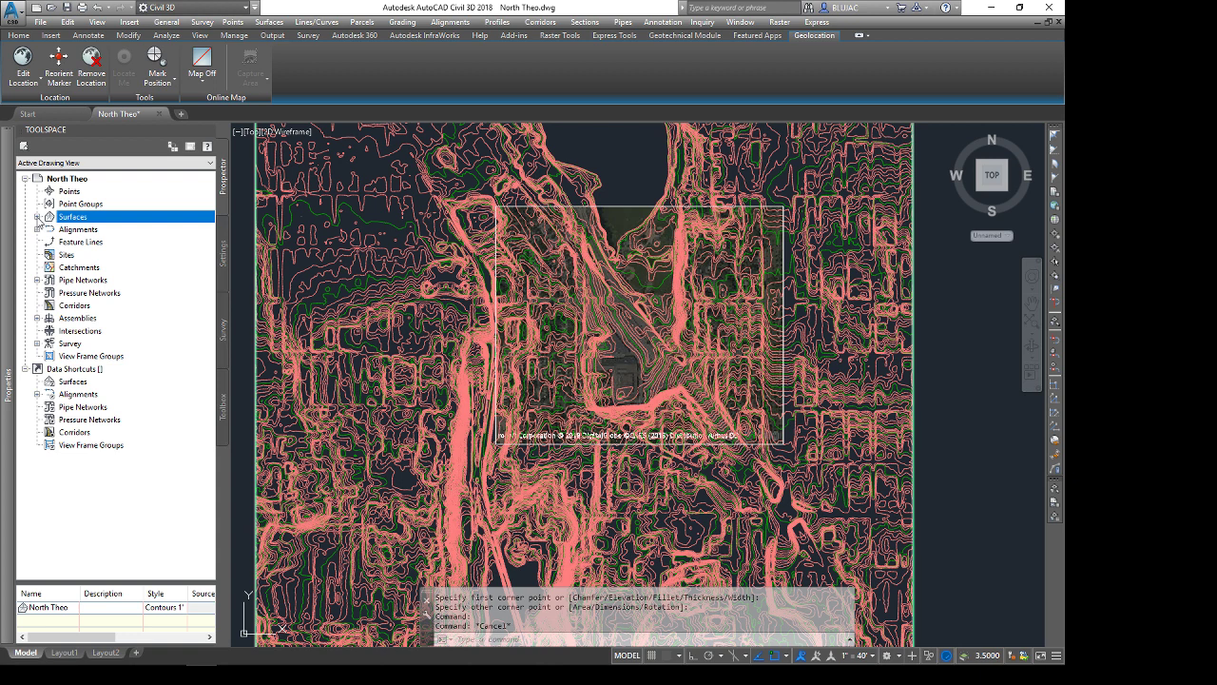
left_click(37, 217)
mouse_move(12, 240)
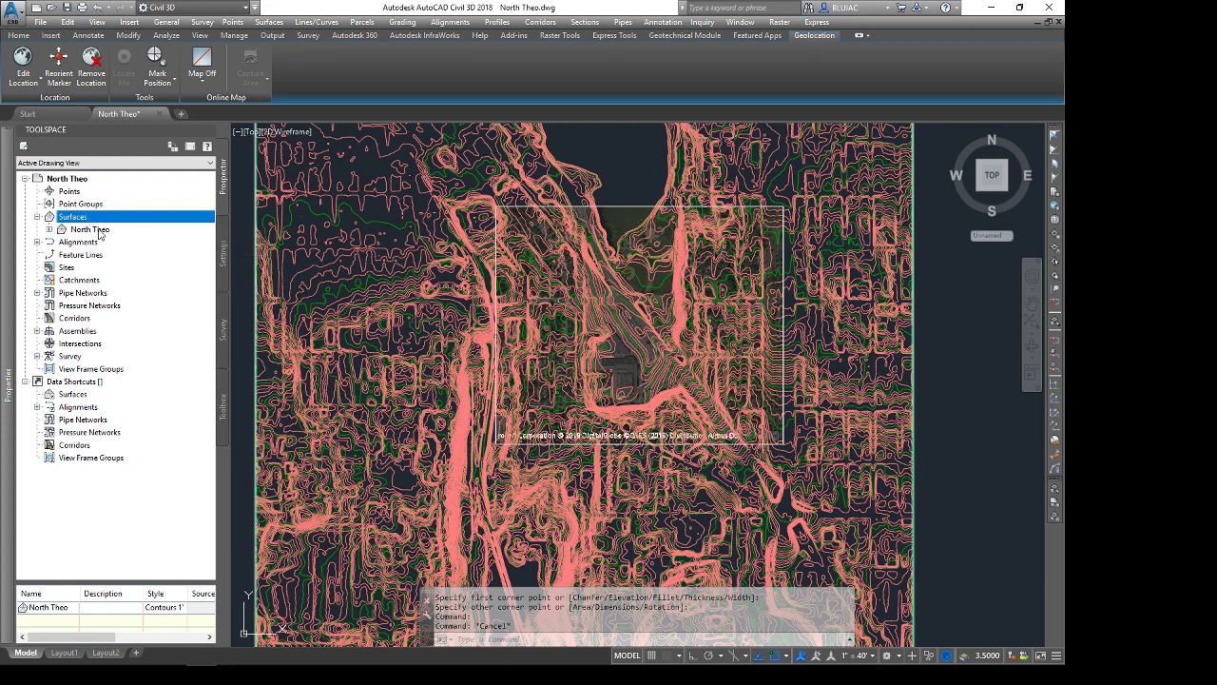
left_click(95, 230)
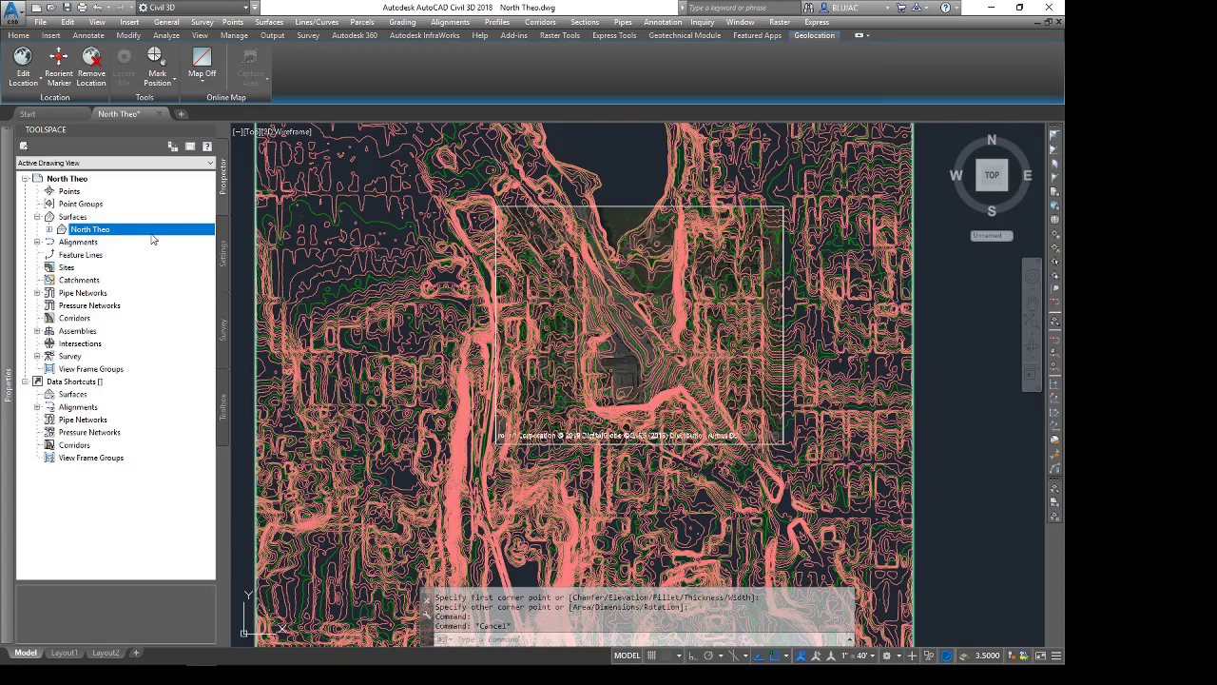
left_click(50, 230)
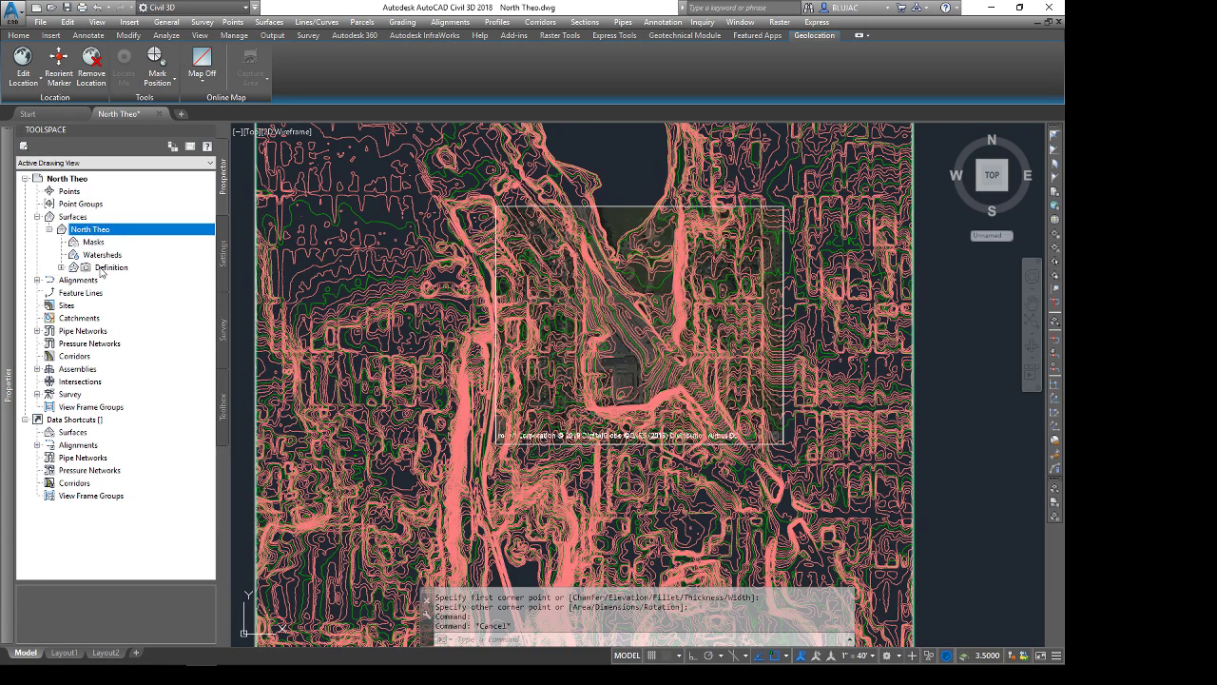
left_click(61, 268)
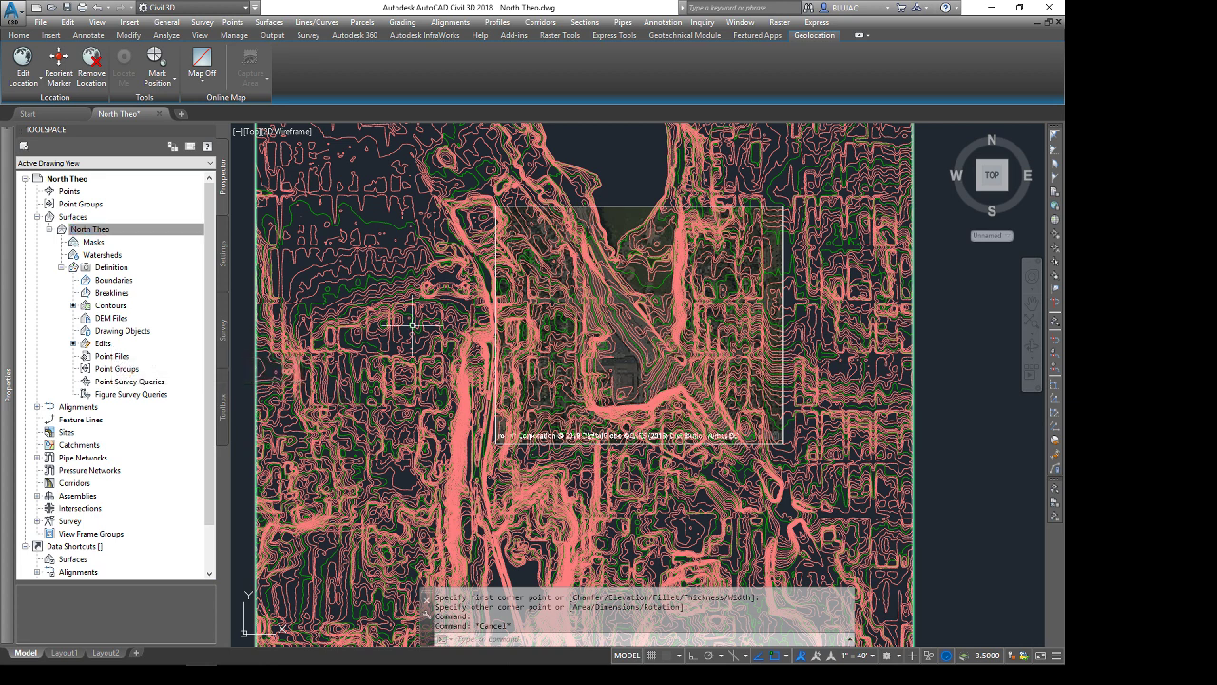
Step: Start a new boundary for the North Theo surface, naming it Surface Extents and setting its type to Outer
left_click(128, 282)
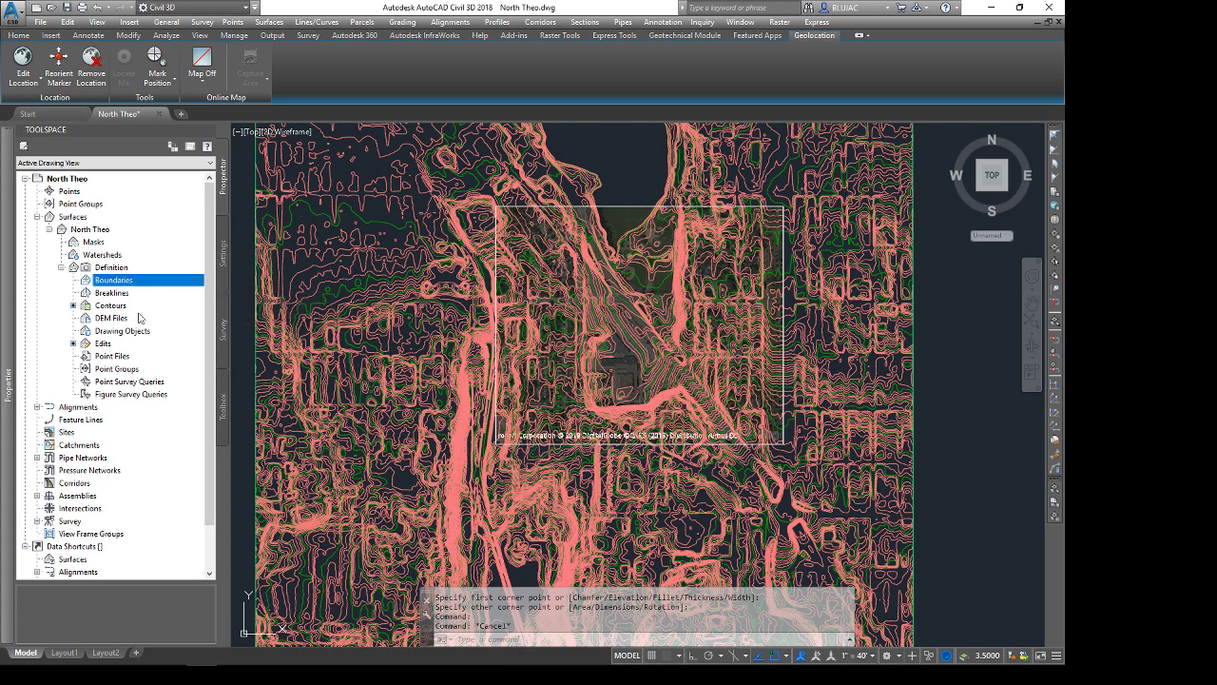
right_click(111, 285)
left_click(137, 290)
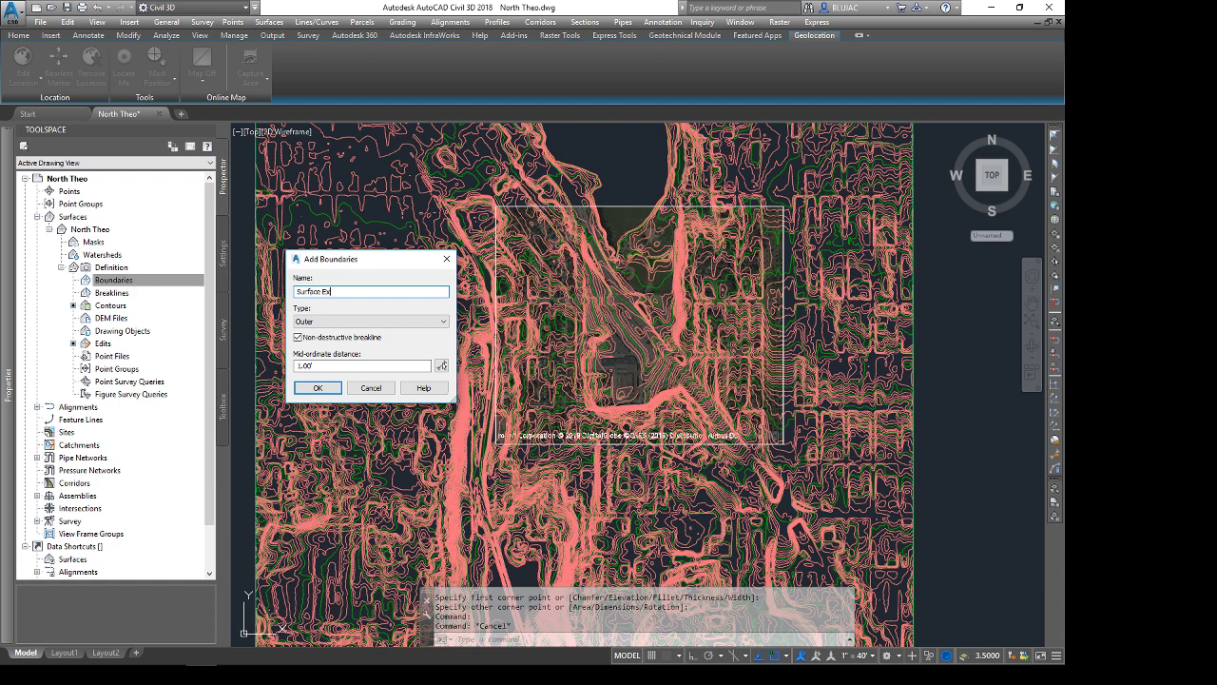
type("Surface Extents")
left_click(344, 322)
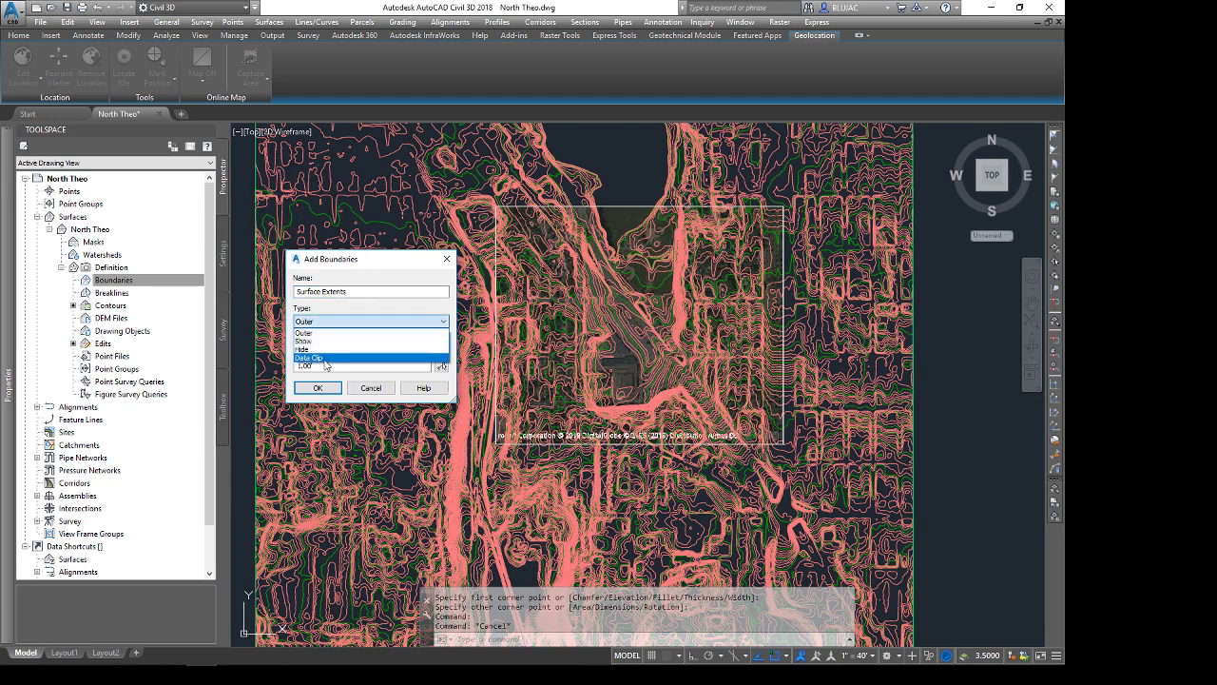
left_click(328, 333)
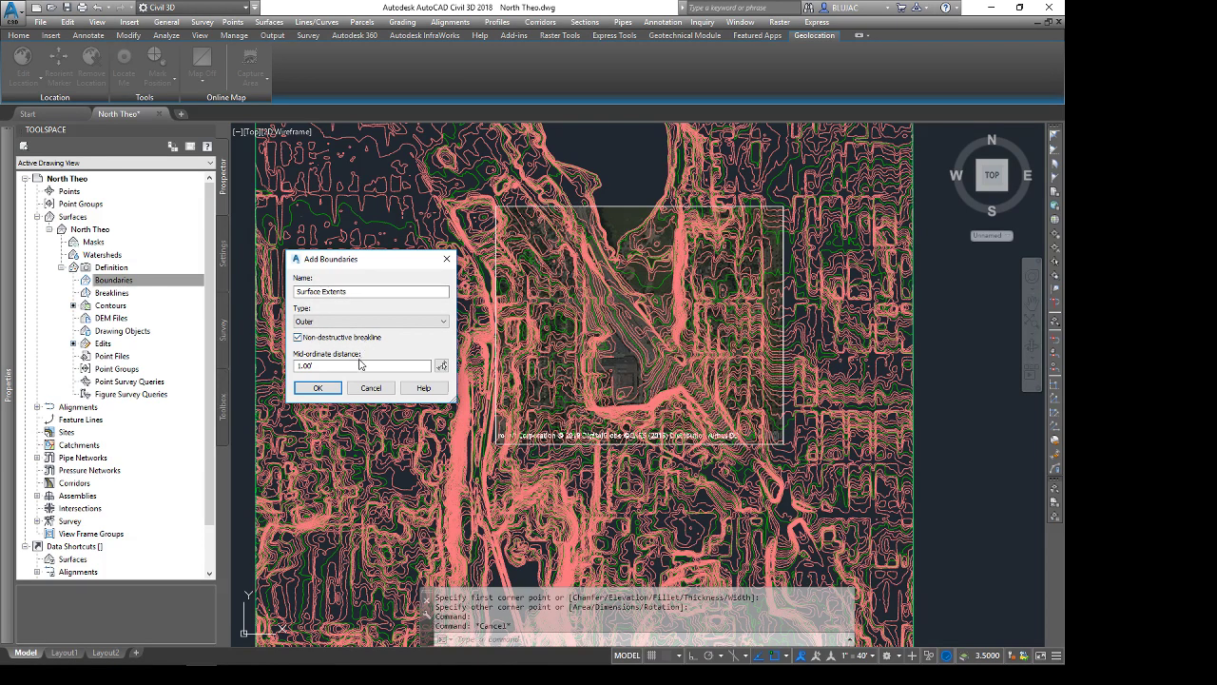
Step: Set the boundary's mid-ordinate distance to .1 and apply the boundary using the rectangle around the captured aerial image
left_click_drag(355, 366, 296, 367)
type(".1")
left_click(330, 388)
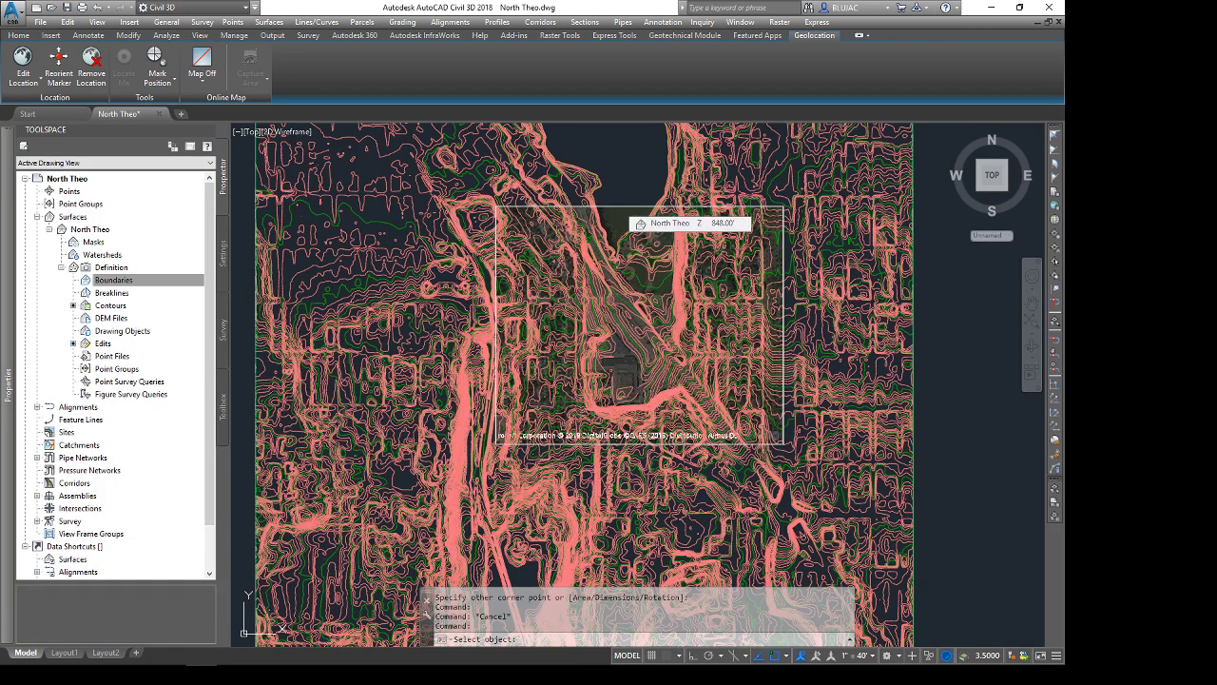
left_click(618, 205)
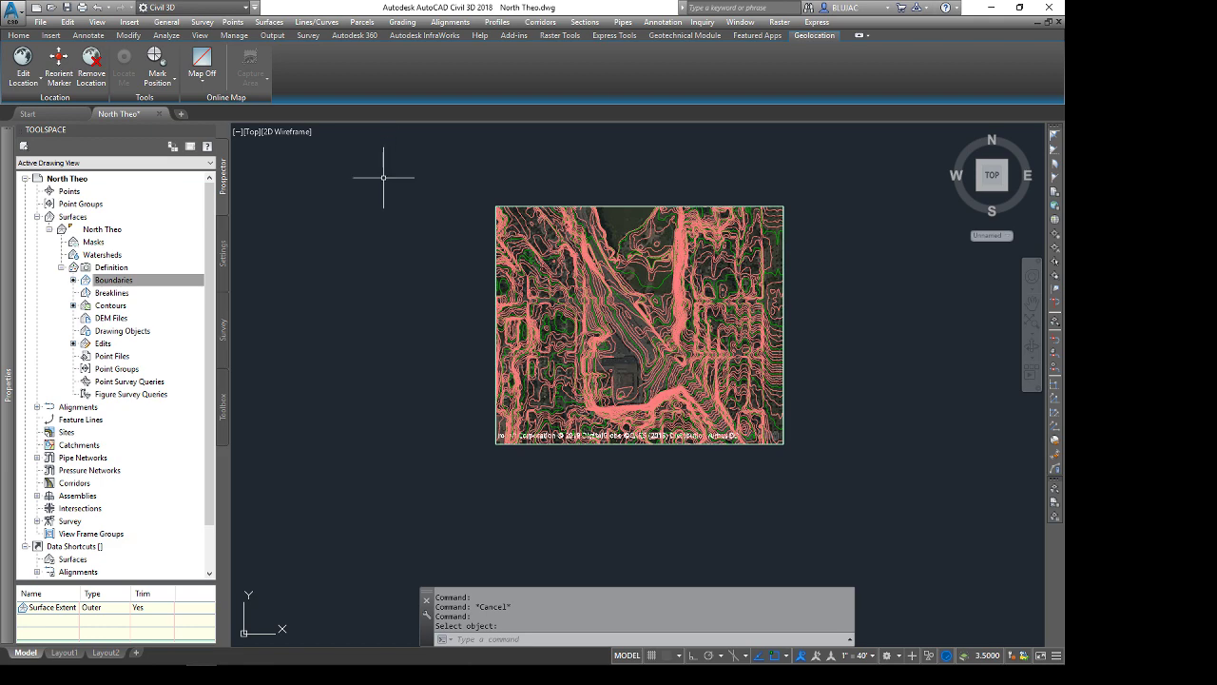
scroll(553, 246, "up", 2)
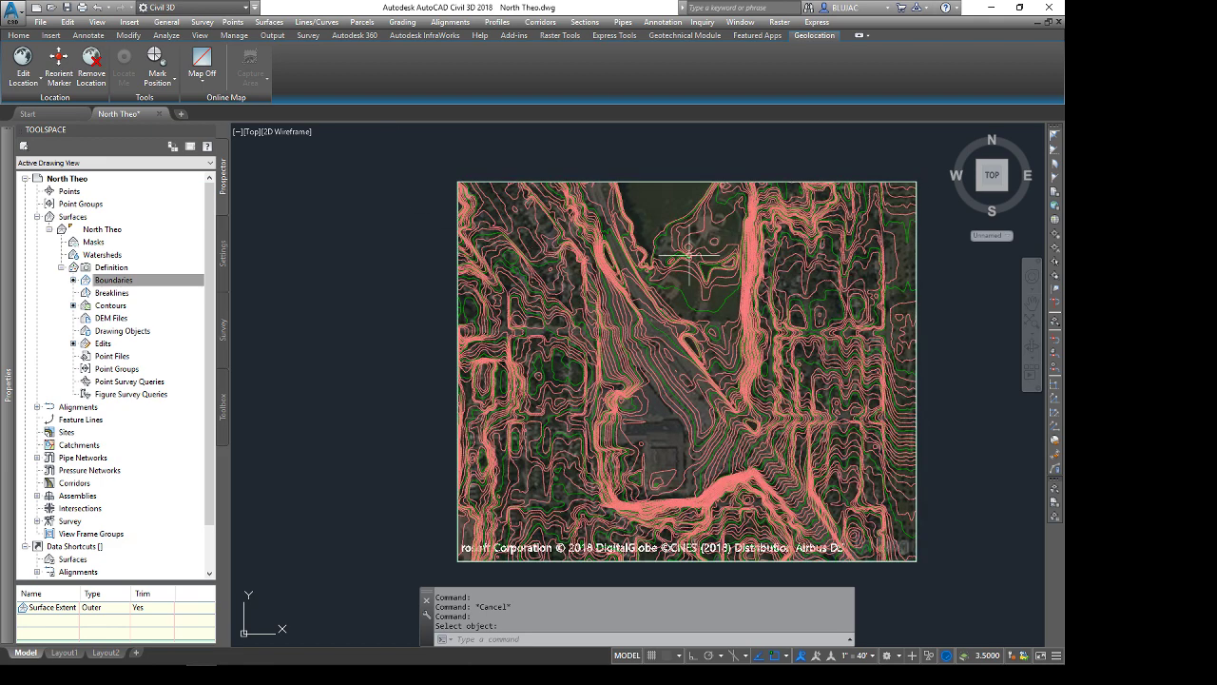
middle_click_drag(795, 247, 739, 223)
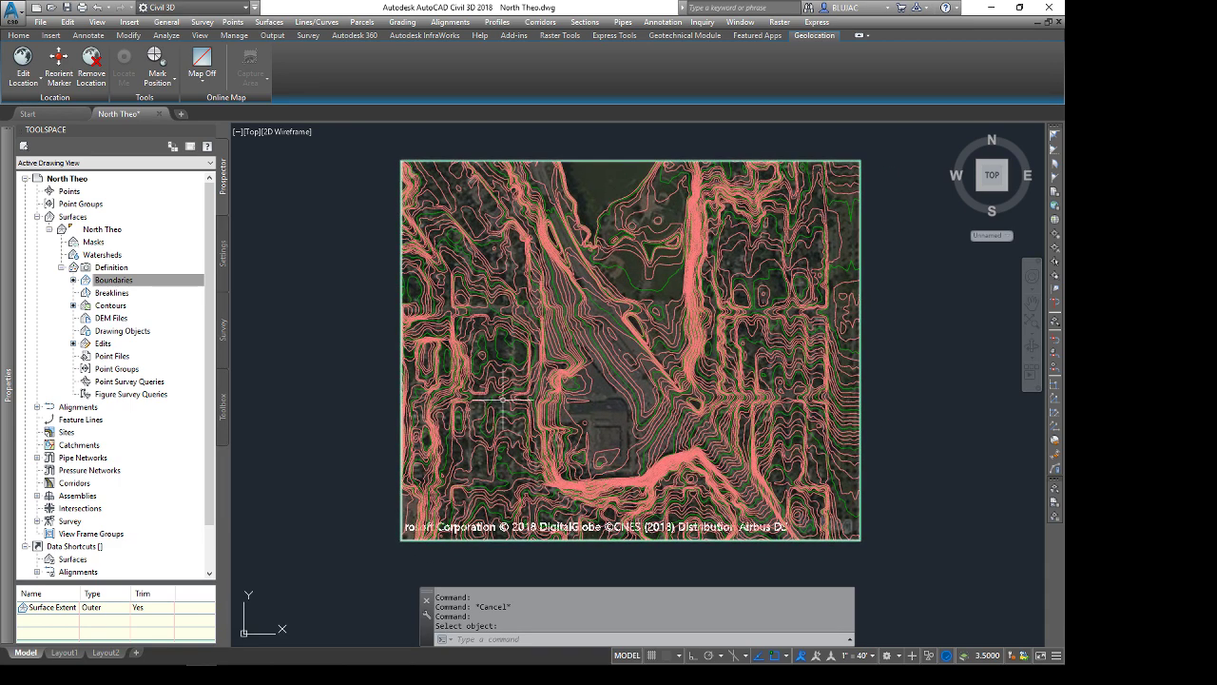
mouse_move(745, 421)
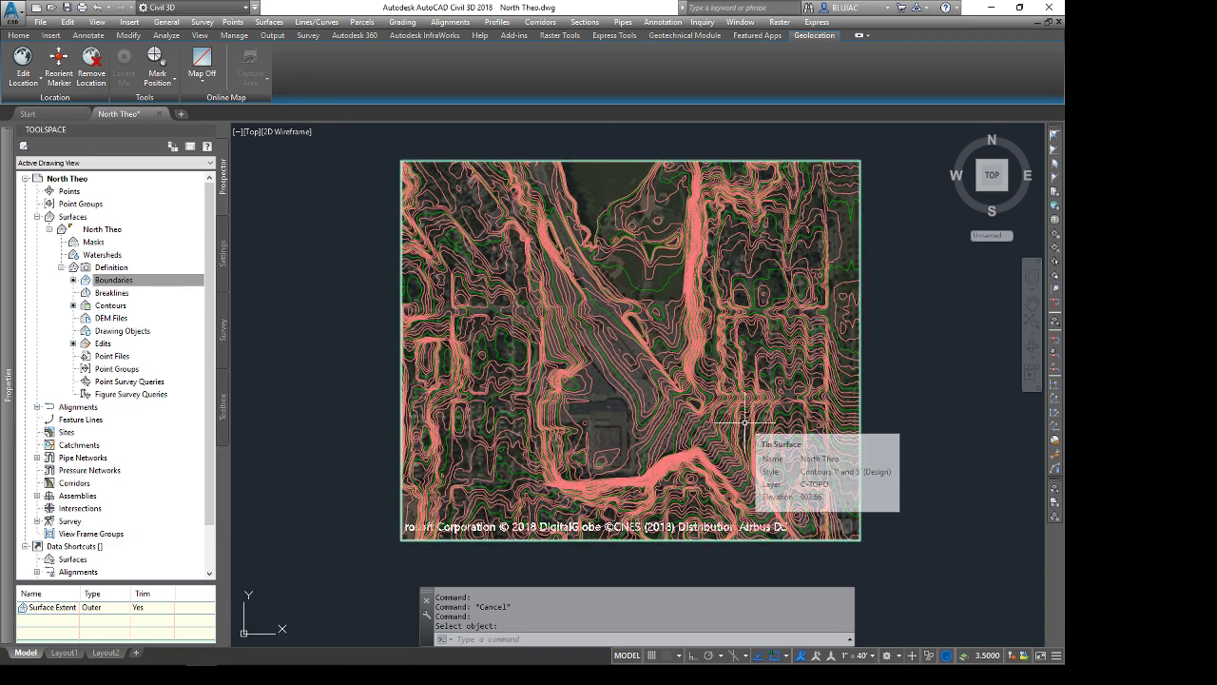